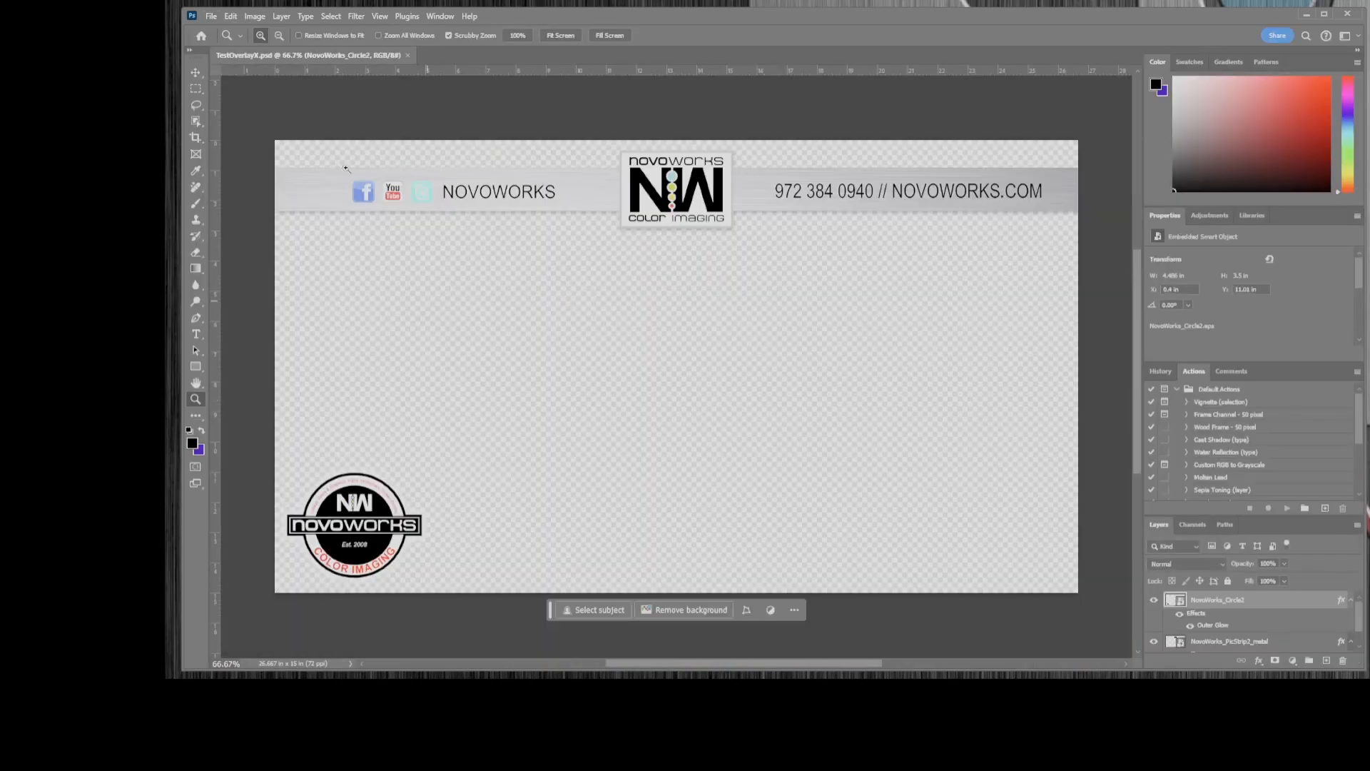
click(196, 72)
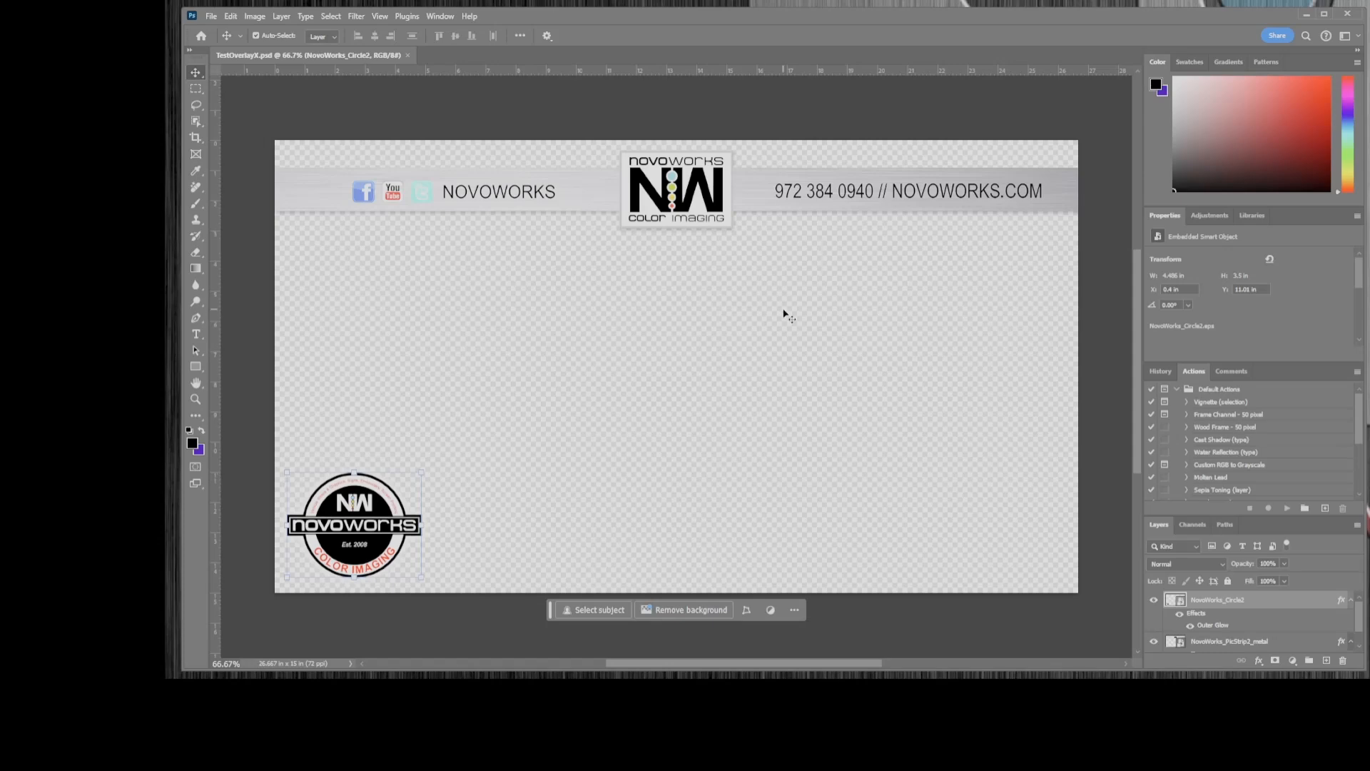
click(480, 173)
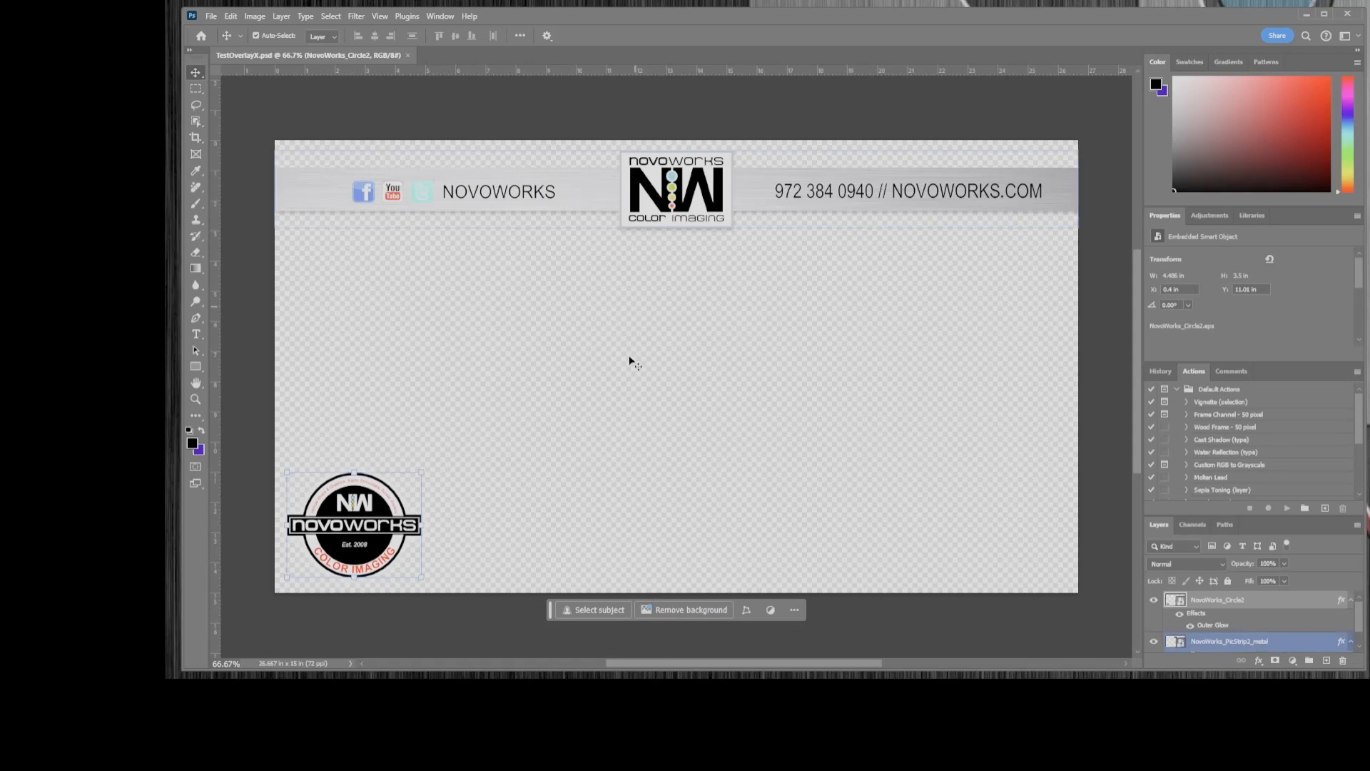
click(506, 476)
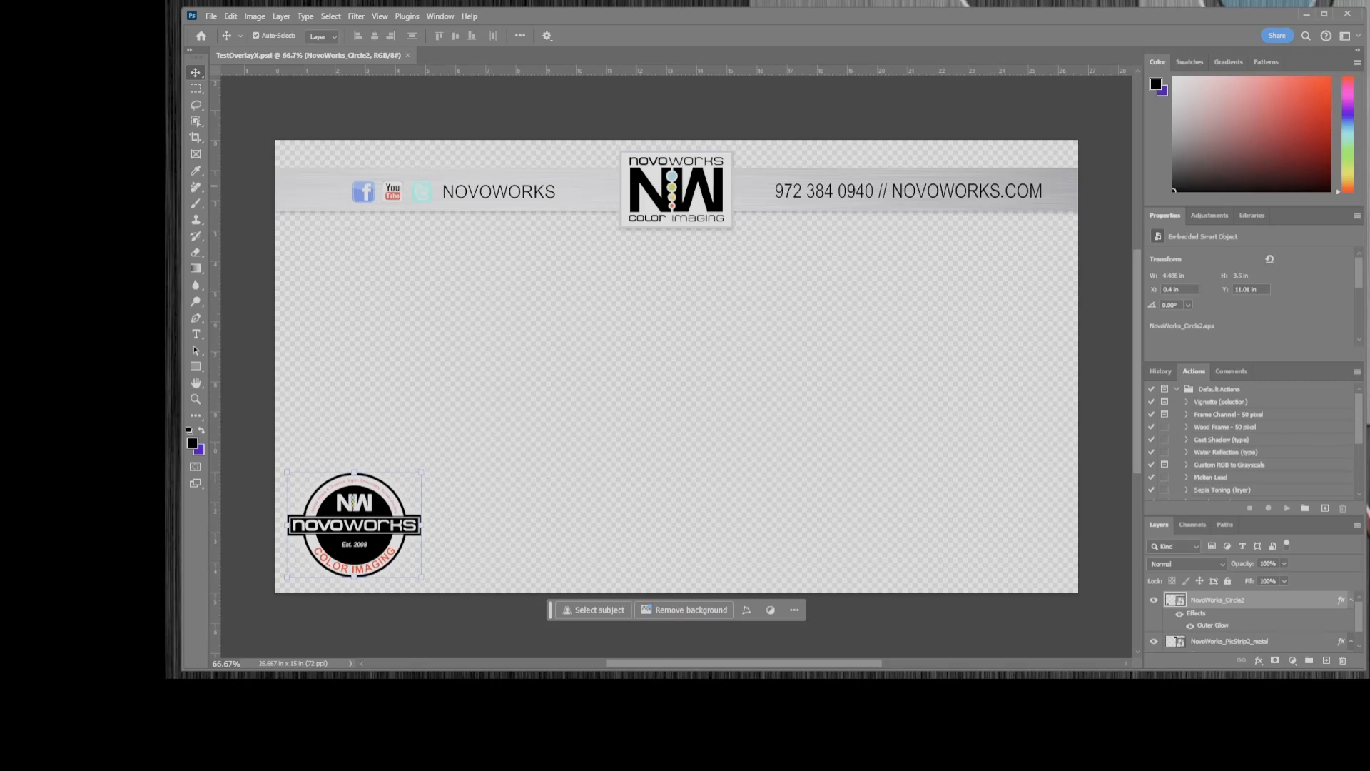
Step: Add the text "Persons Name" in 75 pt Arial Bold just below the header strip and shift it slightly up toward the canvas's left edge
click(197, 334)
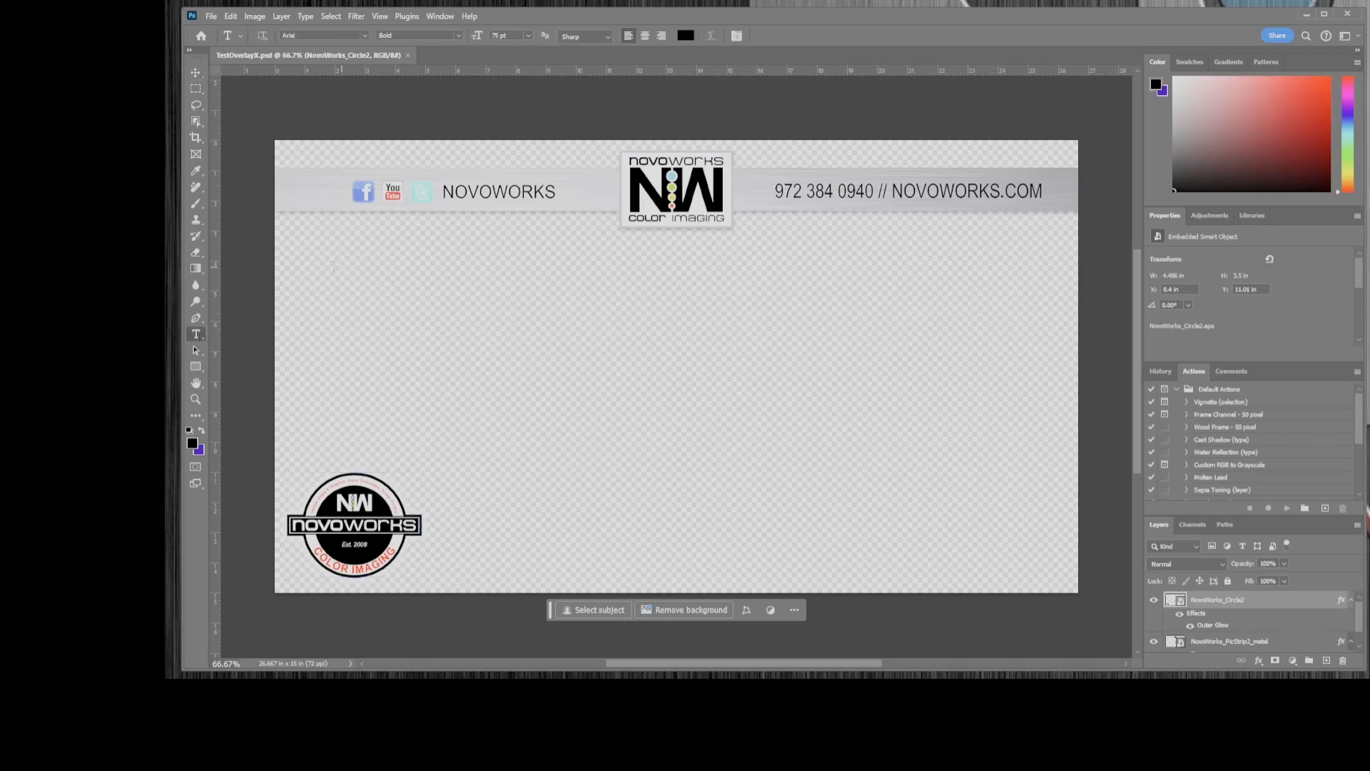
click(392, 276)
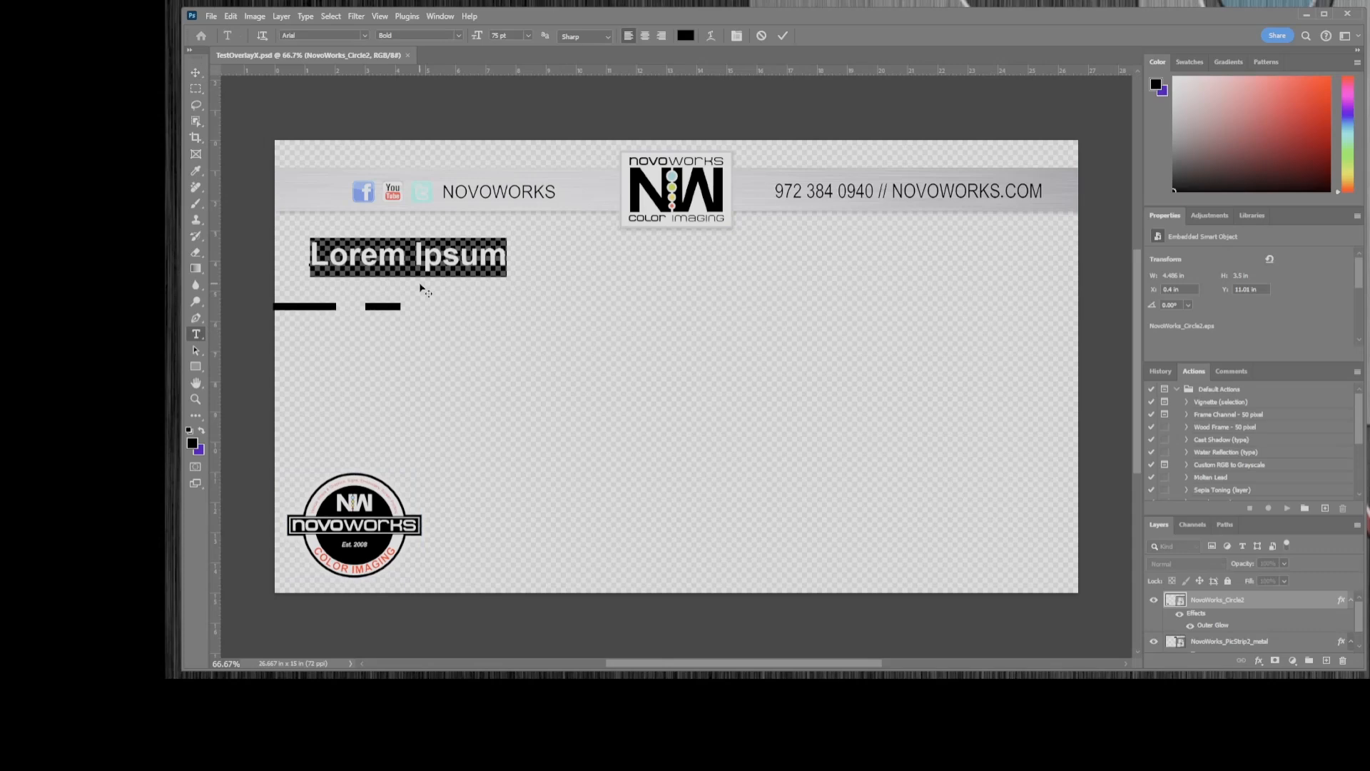
text(Persons Name)
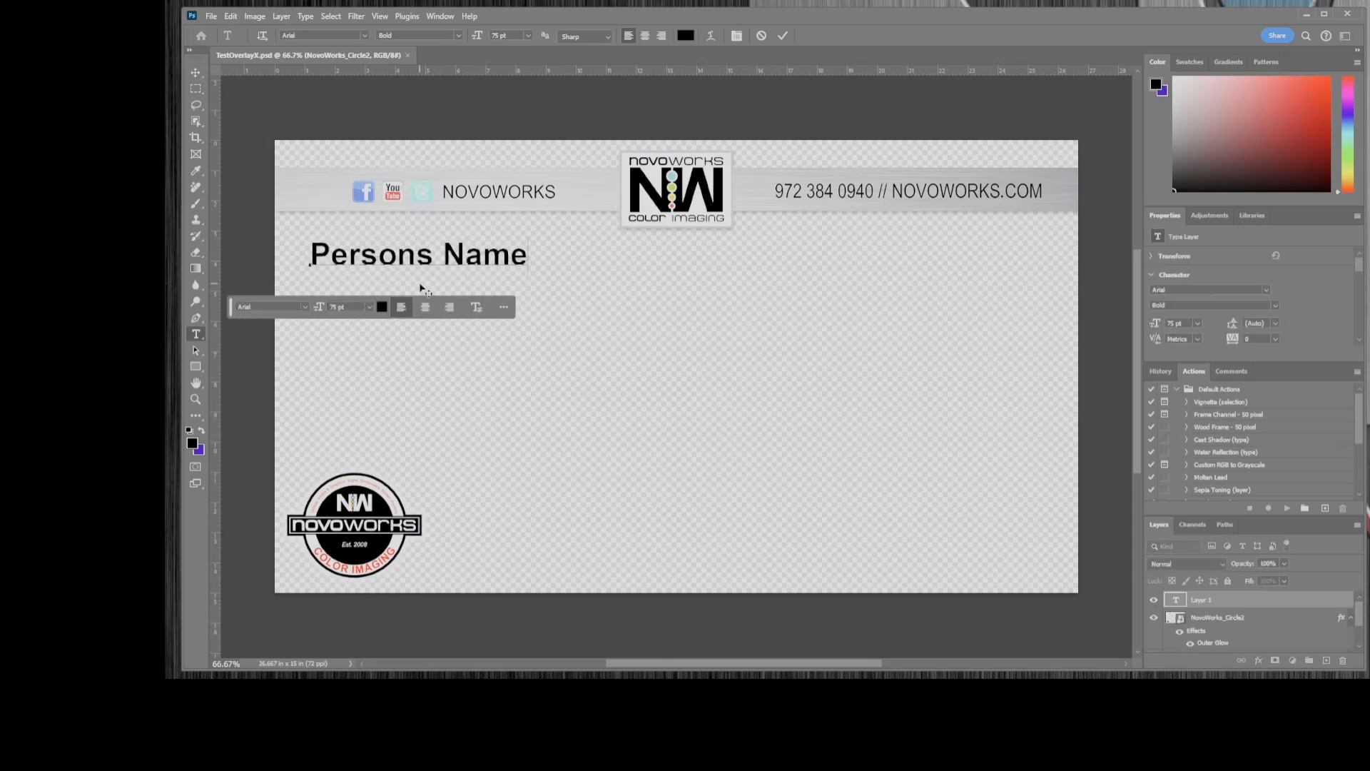
click(195, 73)
drag(354, 255, 343, 249)
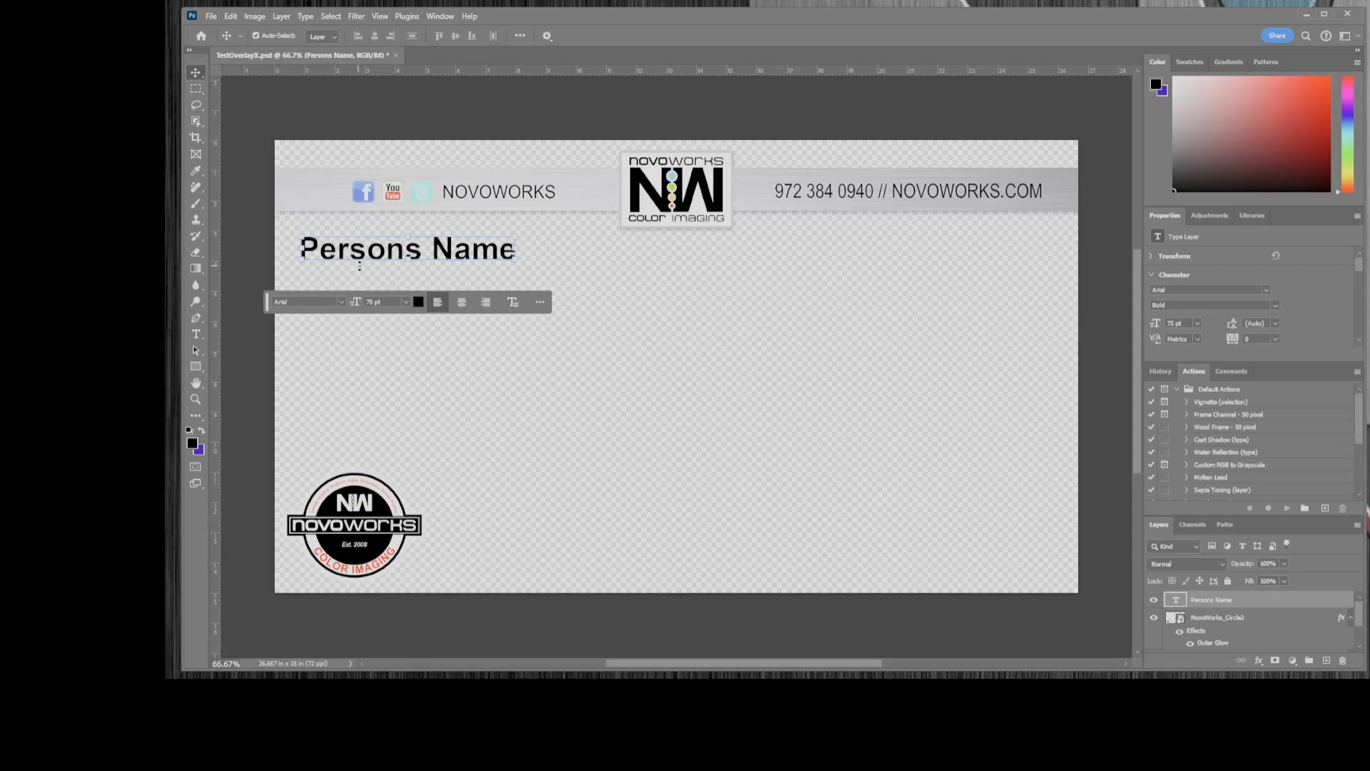
Step: Apply an Outer Glow layer style with its preset settings to the Persons Name text layer
click(280, 16)
mouse_move(335, 139)
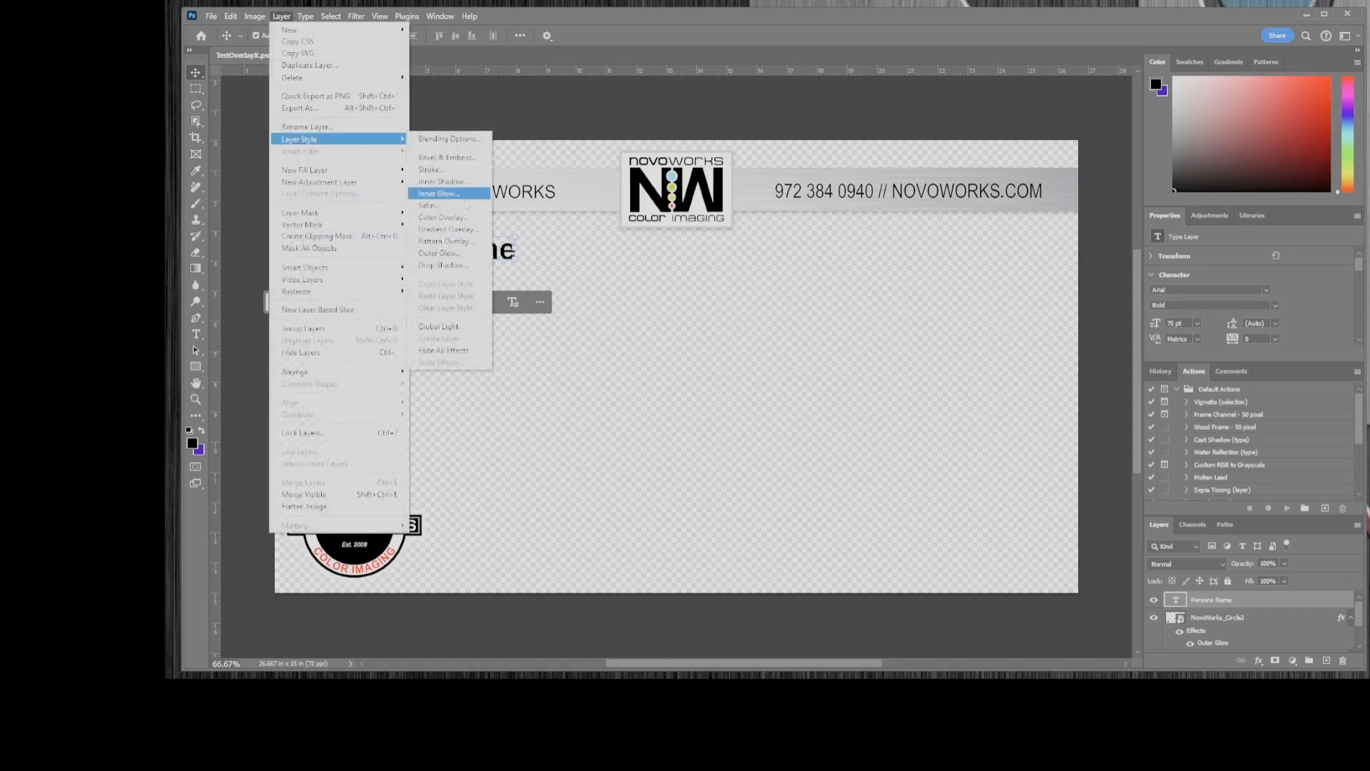
click(439, 253)
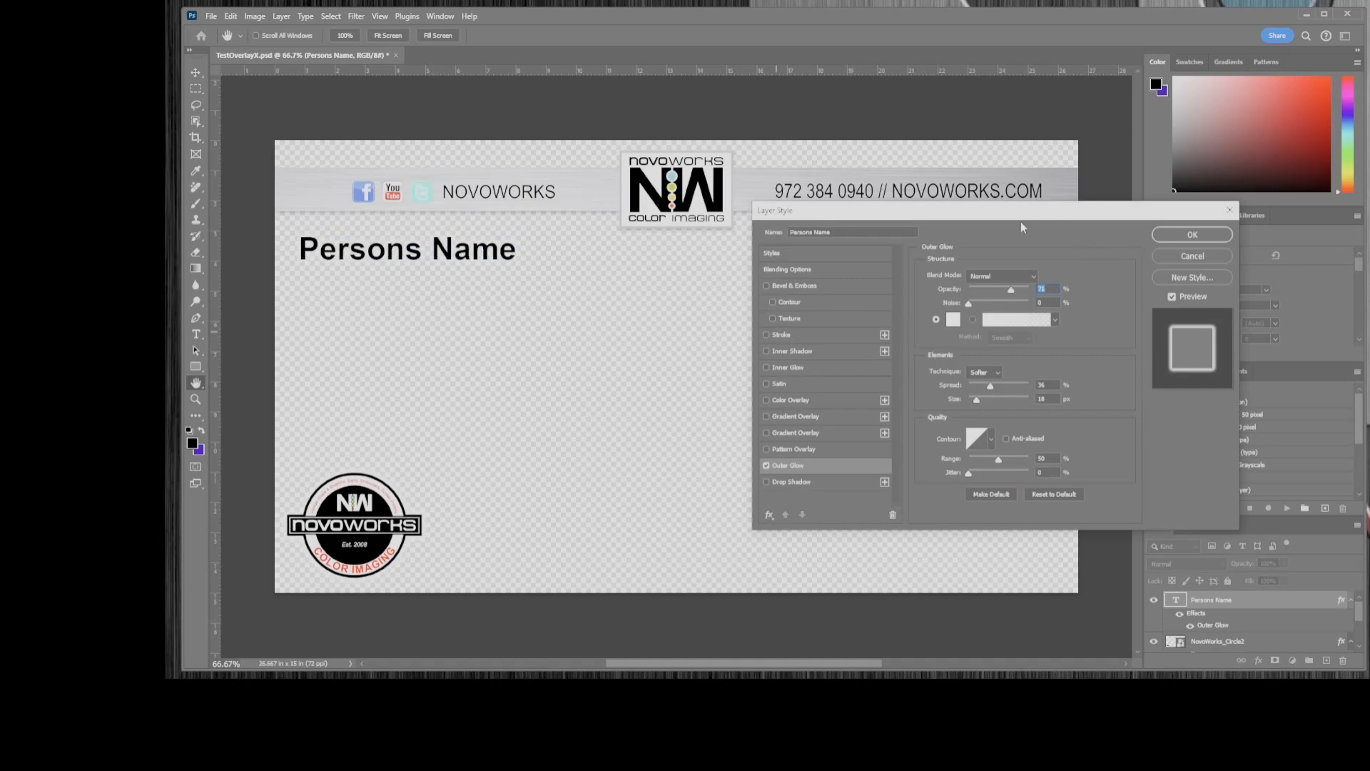
click(1181, 235)
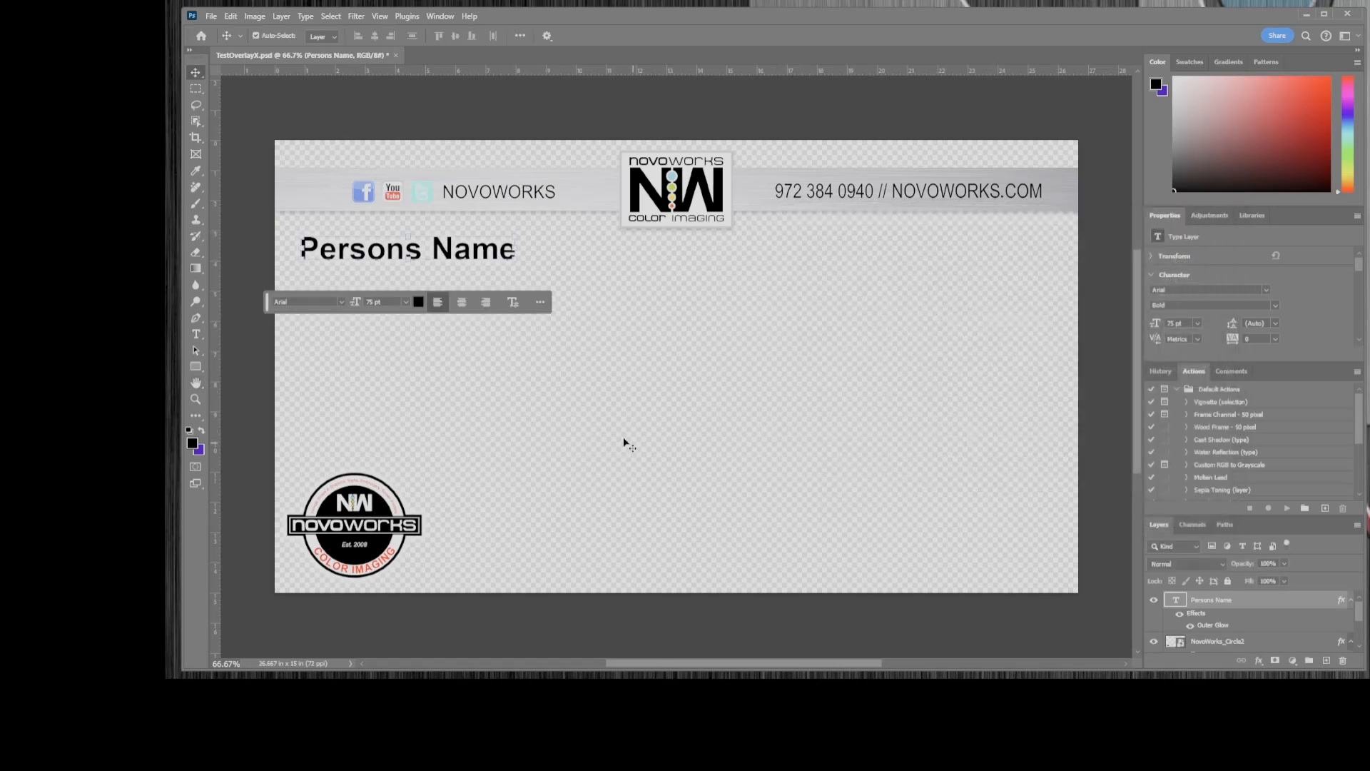
Step: Create a new layer named Picture and move it to the bottom of the layer stack, below NovoWorks_PicStrip2_metal
click(288, 20)
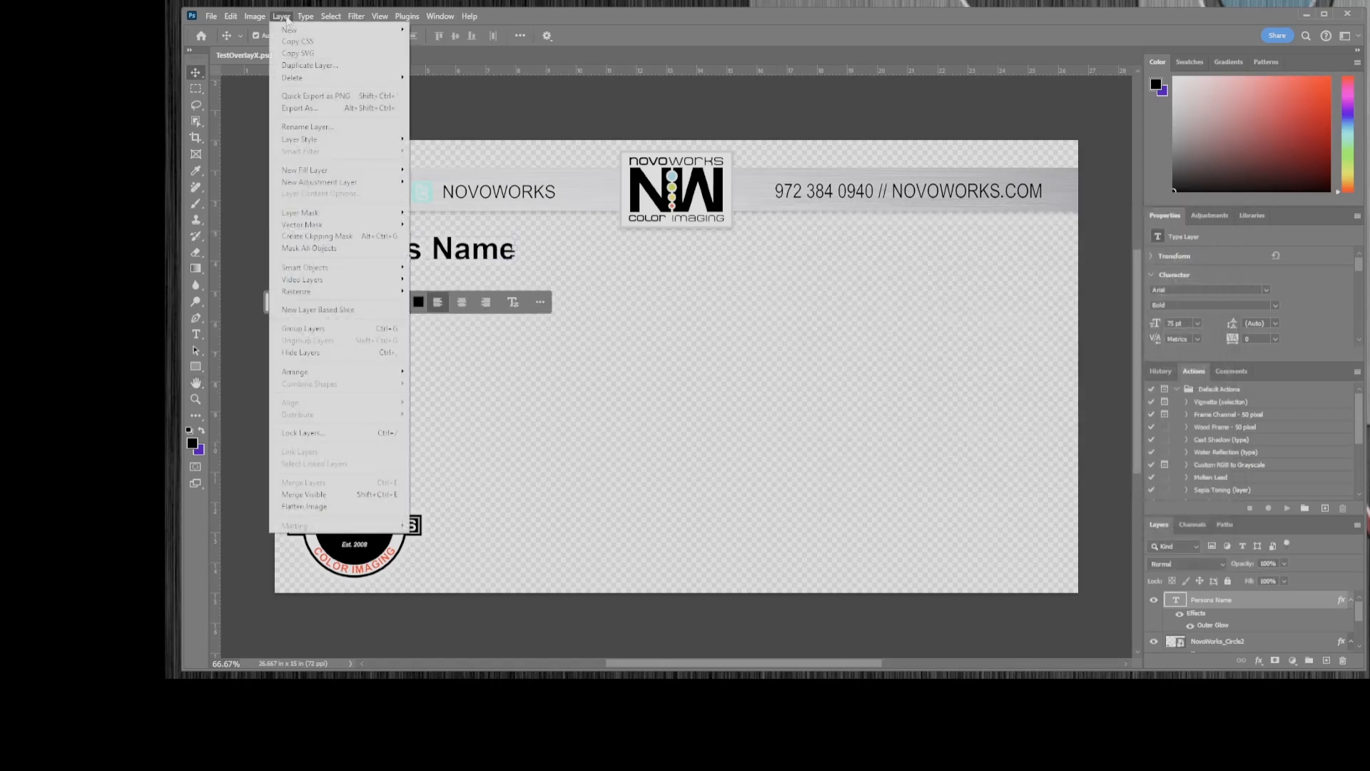
mouse_move(357, 30)
click(425, 30)
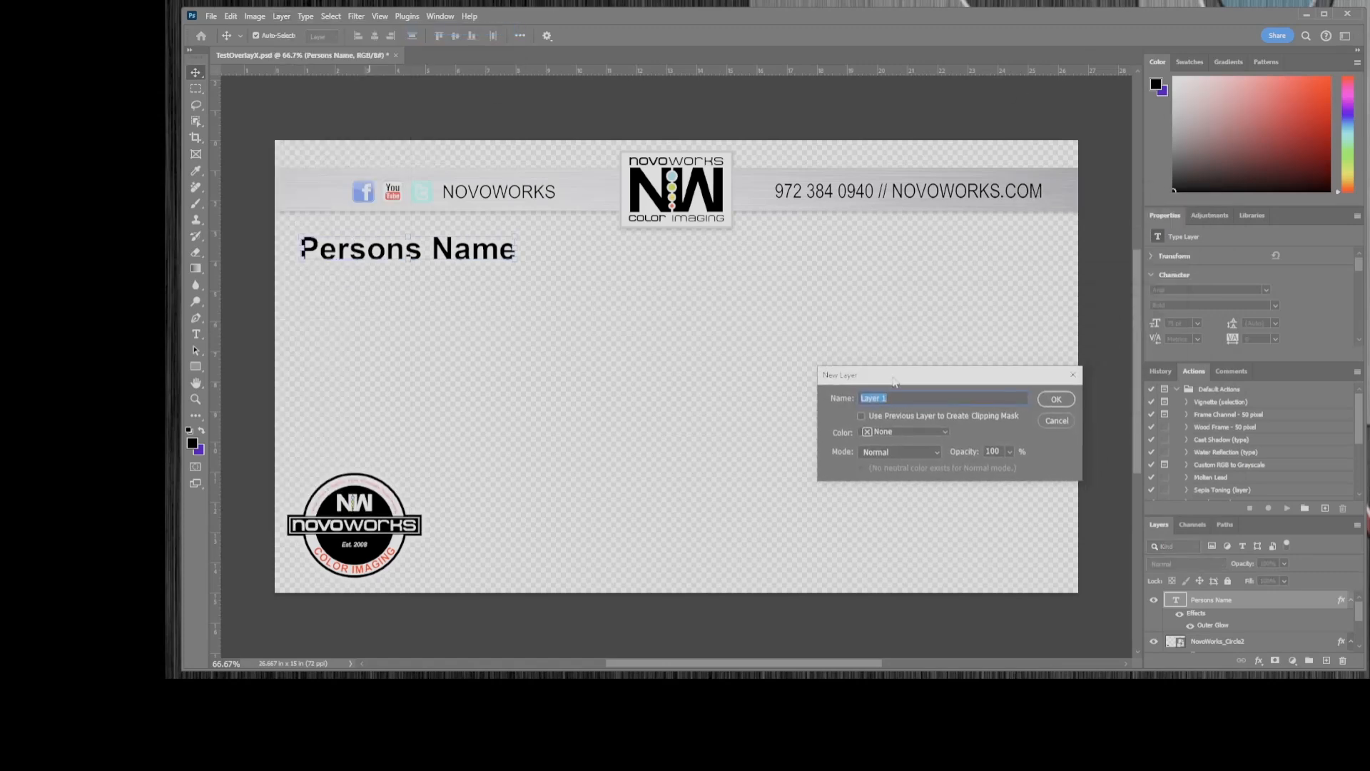
text(Picture)
key(Return)
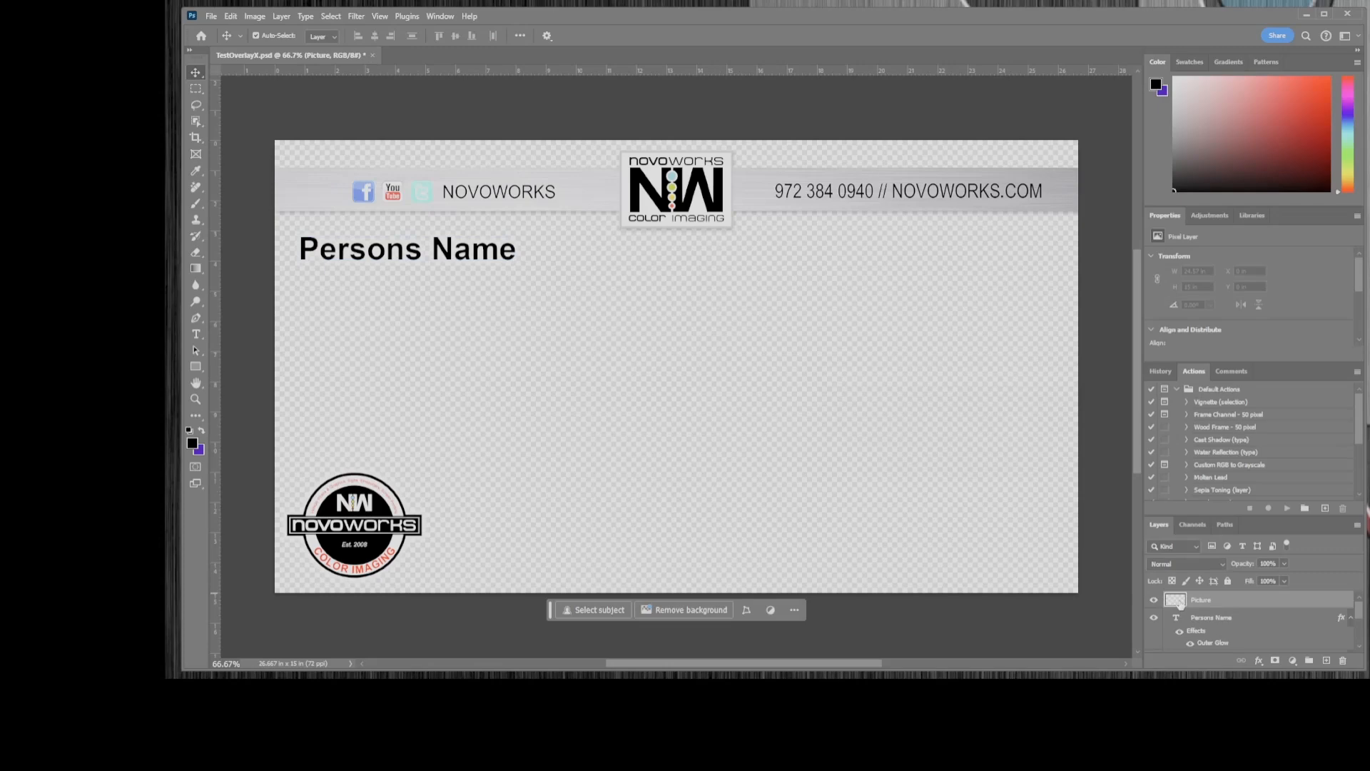
drag(1179, 605, 1182, 655)
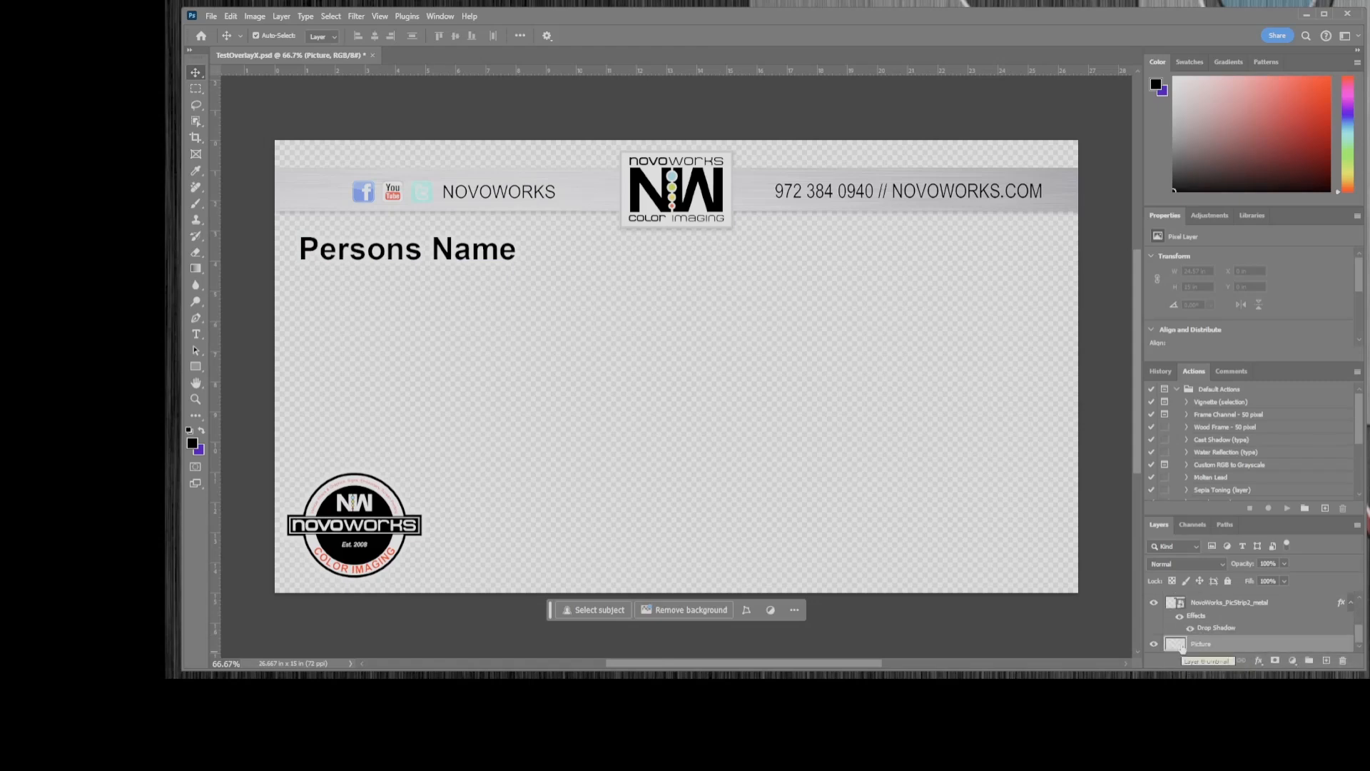
Step: Select the Persons Name text and nudge it slightly to the right
drag(405, 255, 408, 257)
double_click(408, 257)
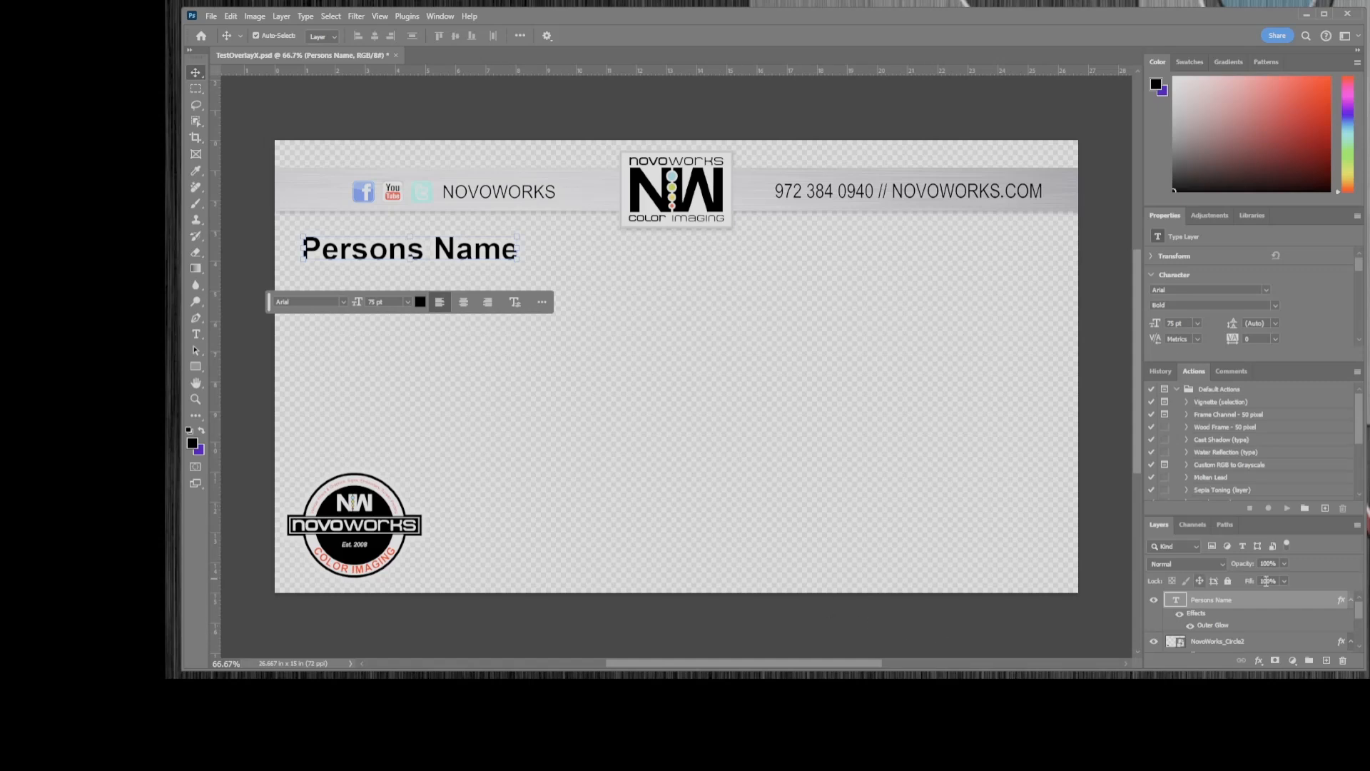
scroll(939, 640, down, 2)
scroll(1304, 635, down, 3)
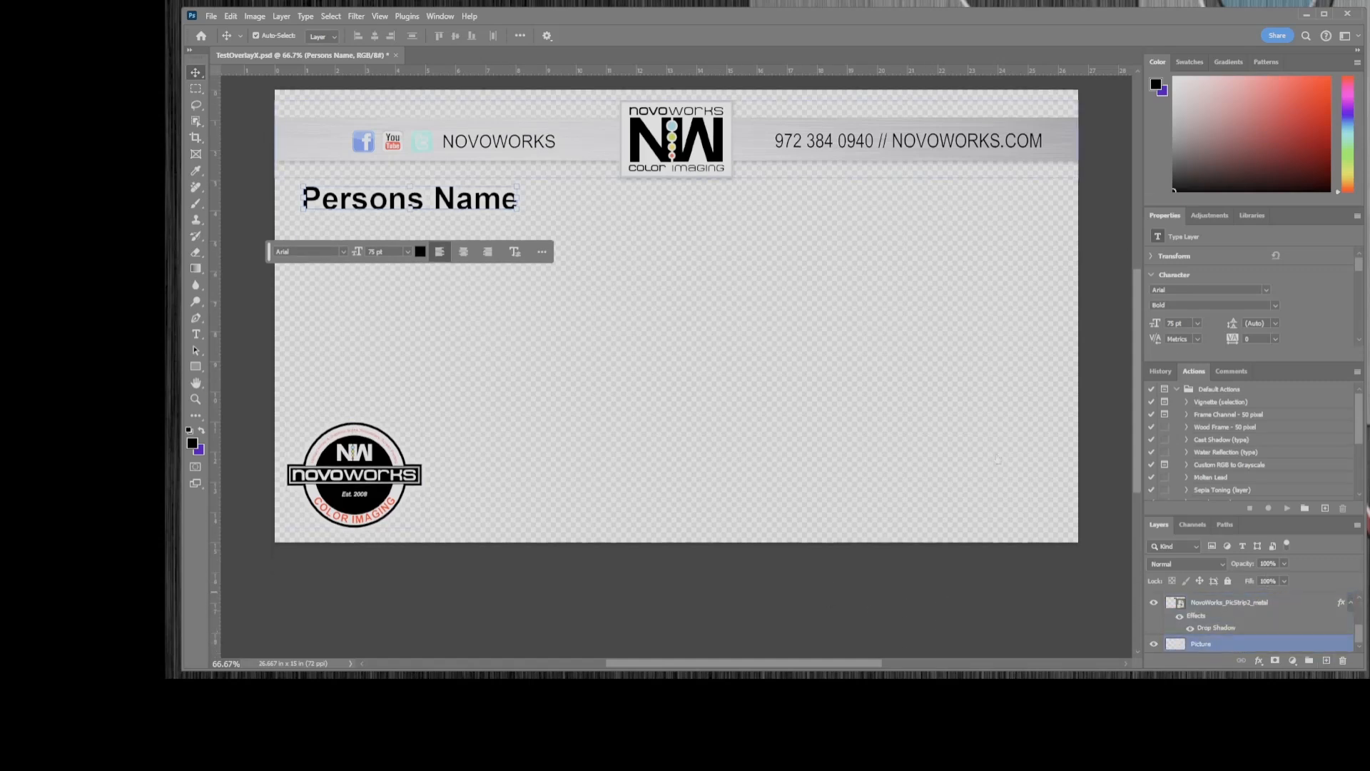
scroll(759, 300, up, 2)
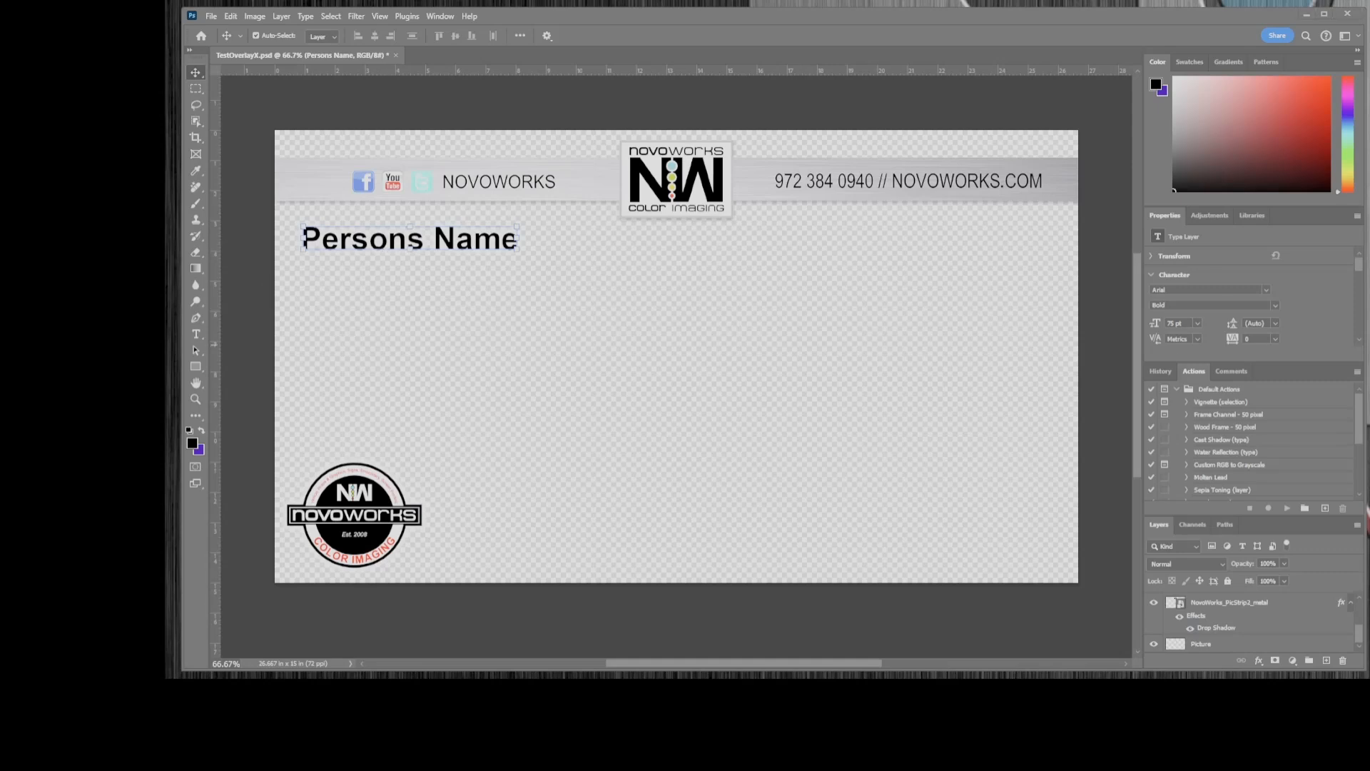
Step: Switch to the data file in Notepad, separate the PersonName and Picture columns with a tab on each row, and save and close it
key(alt+Tab)
drag(569, 229, 637, 280)
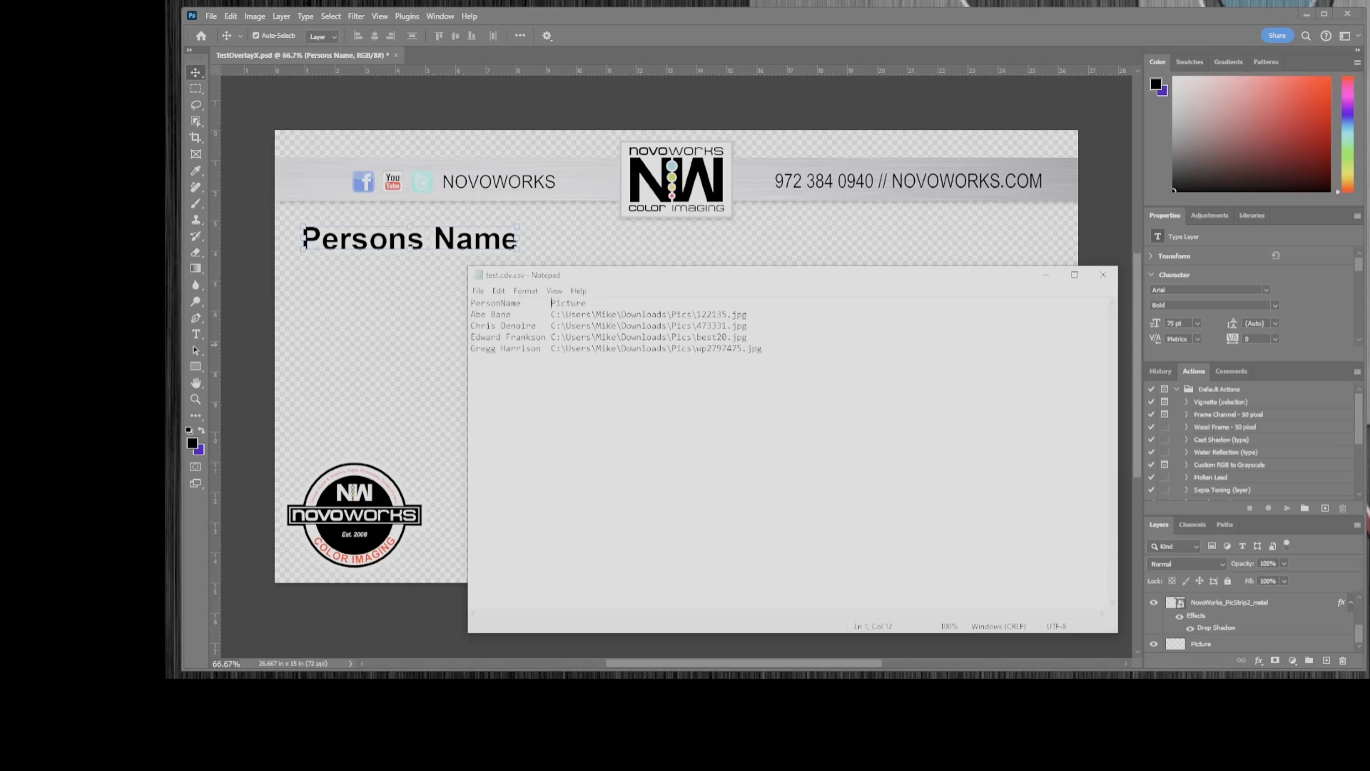
key(BackSpace)
key(Tab)
key(BackSpace)
key(Tab)
key(Down)
key(BackSpace)
key(Tab)
key(Down)
key(BackSpace)
key(Tab)
key(BackSpace)
key(Tab)
key(Down)
key(ctrl+s)
click(1103, 275)
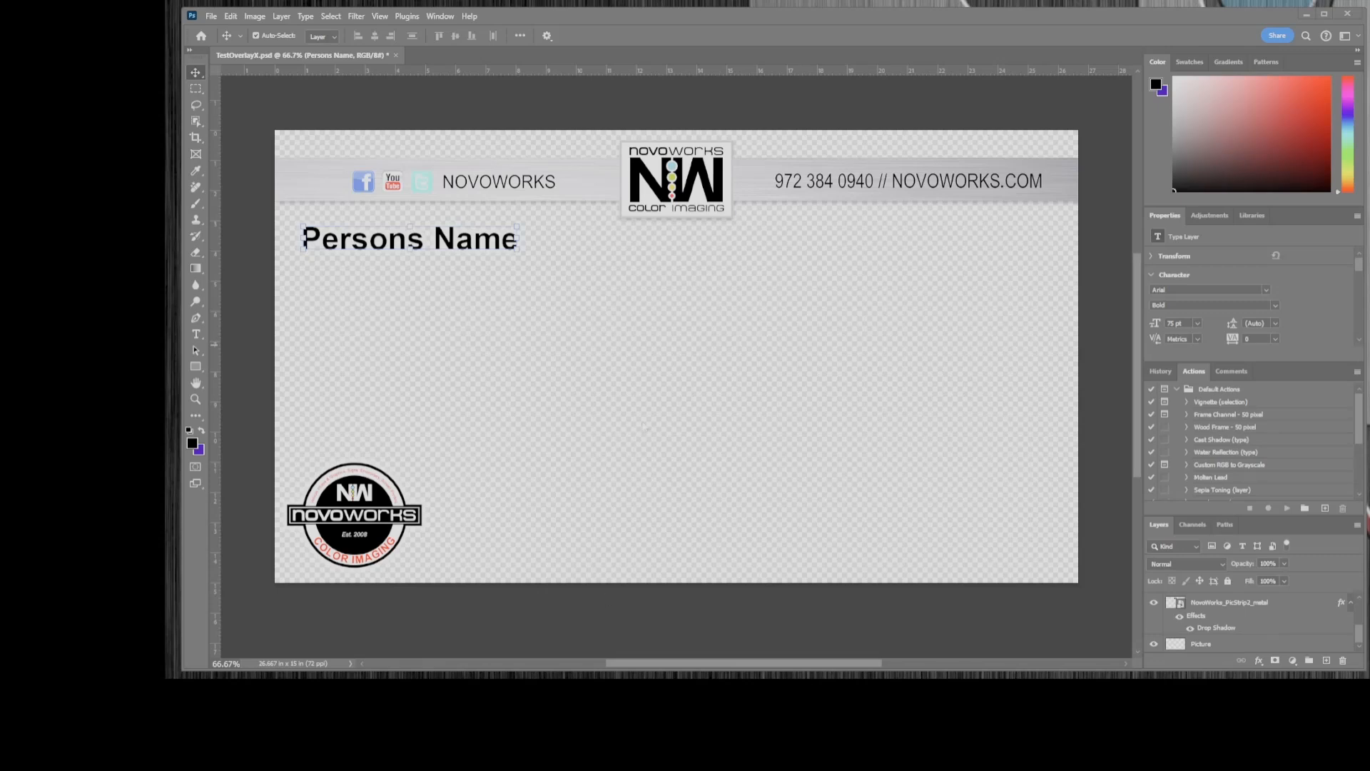
Step: Define a text replacement variable named PersonName for the Persons Name layer, matching the column heading in the data file
click(253, 2)
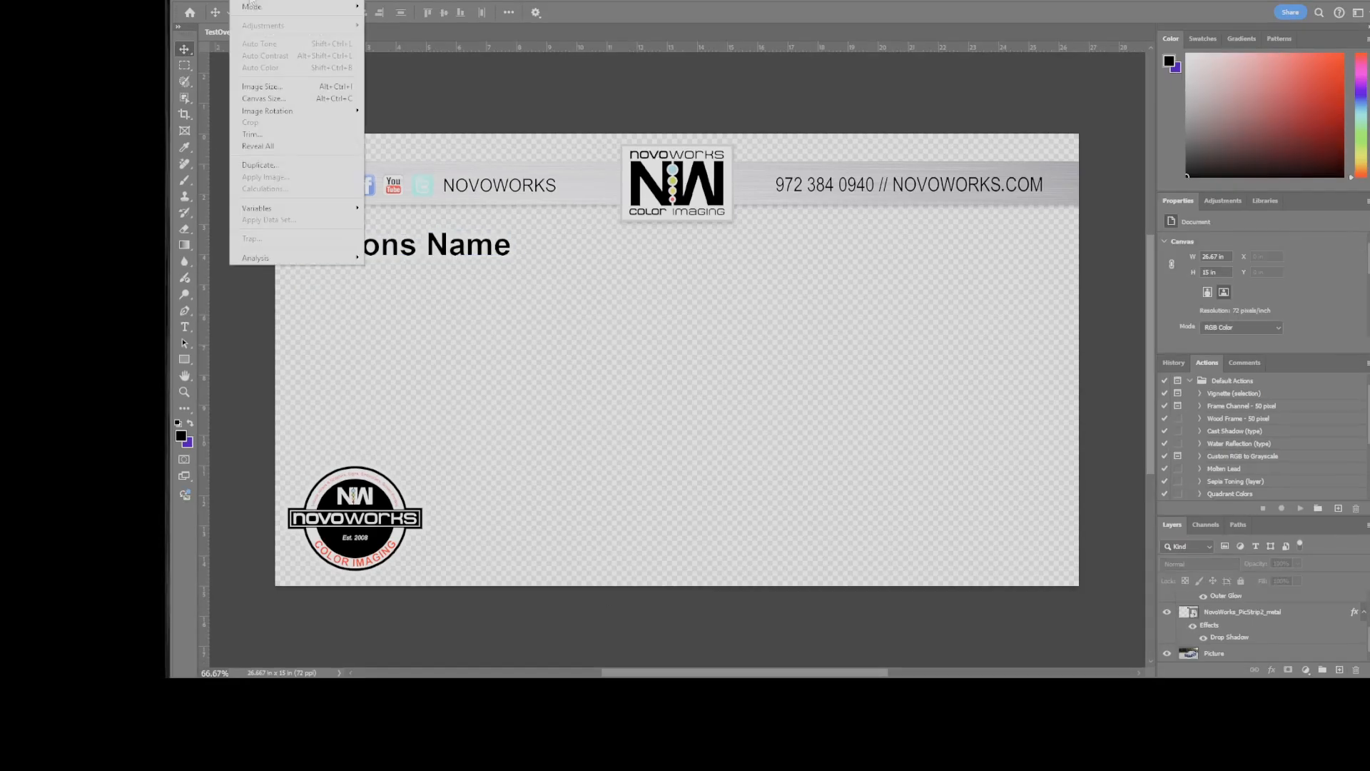
mouse_move(343, 212)
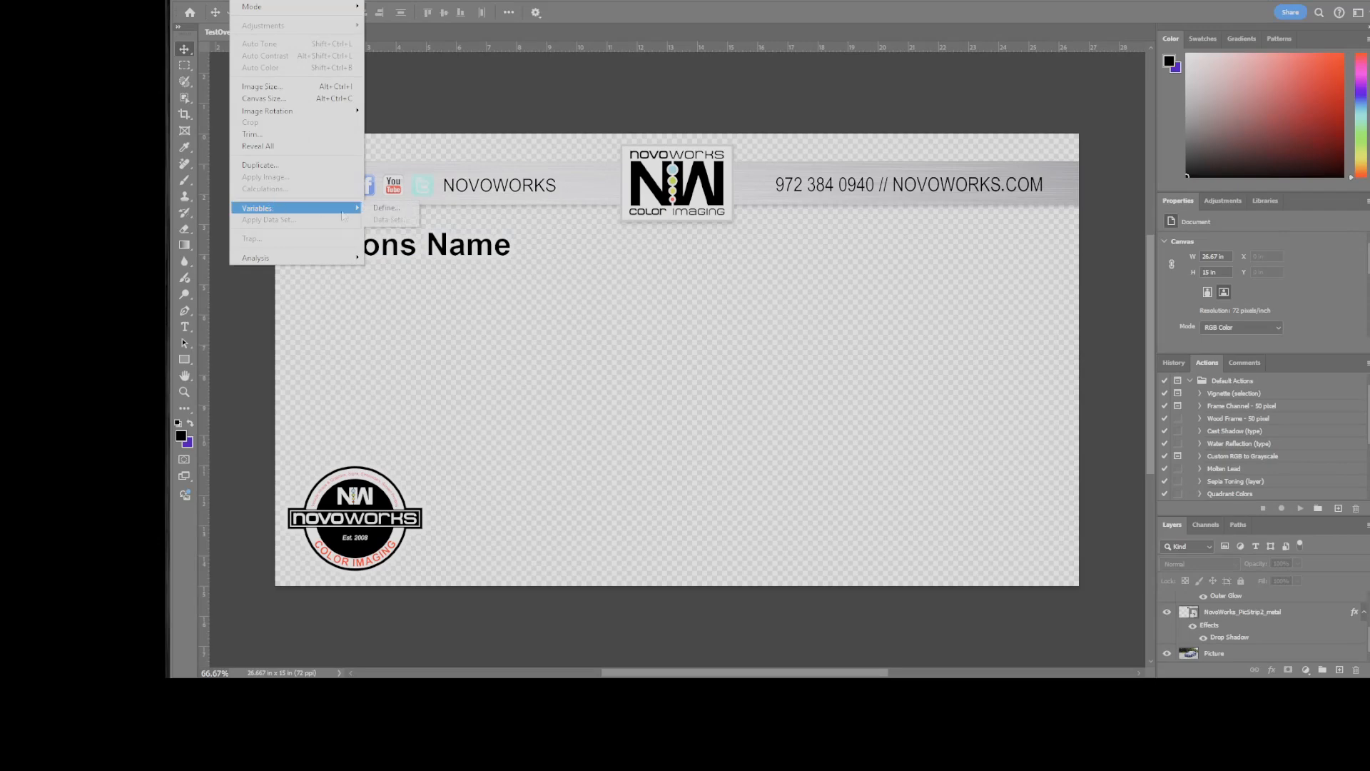
click(386, 208)
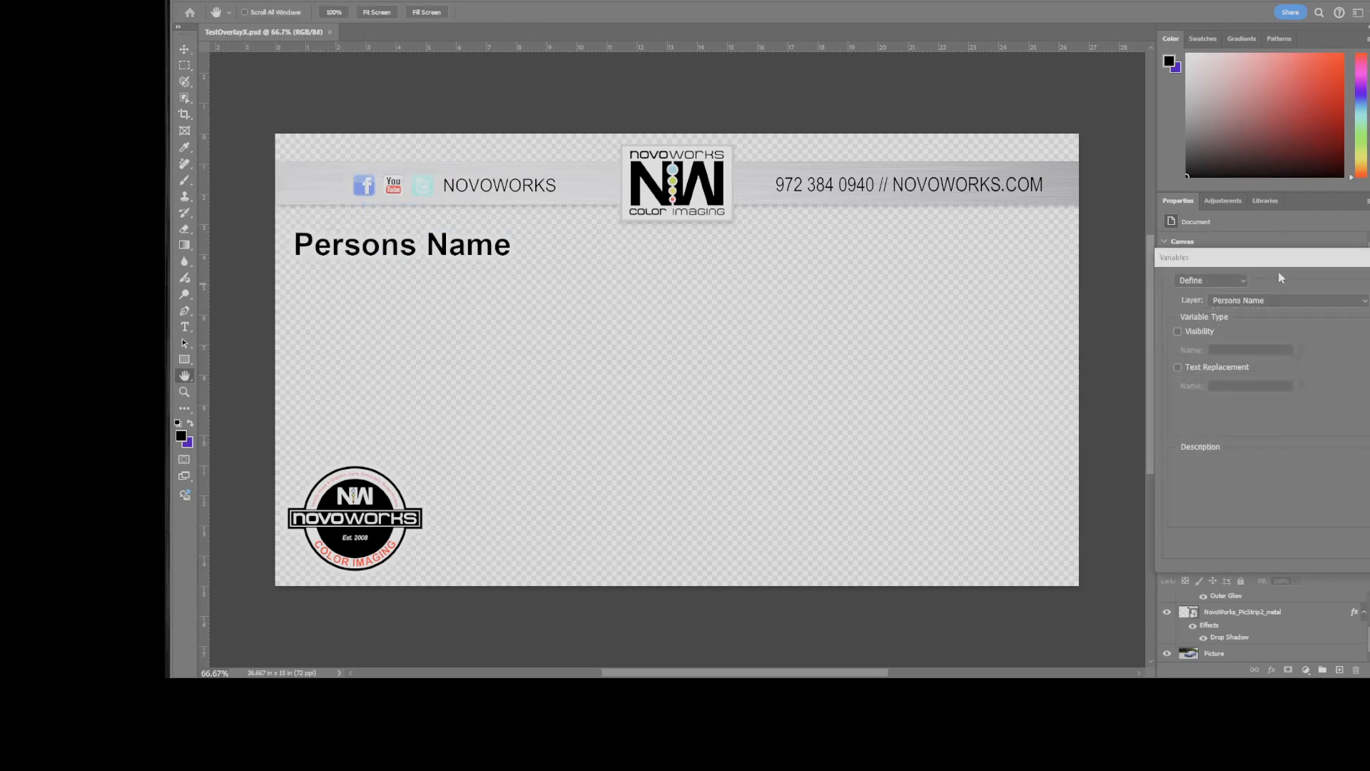
drag(1280, 263, 870, 260)
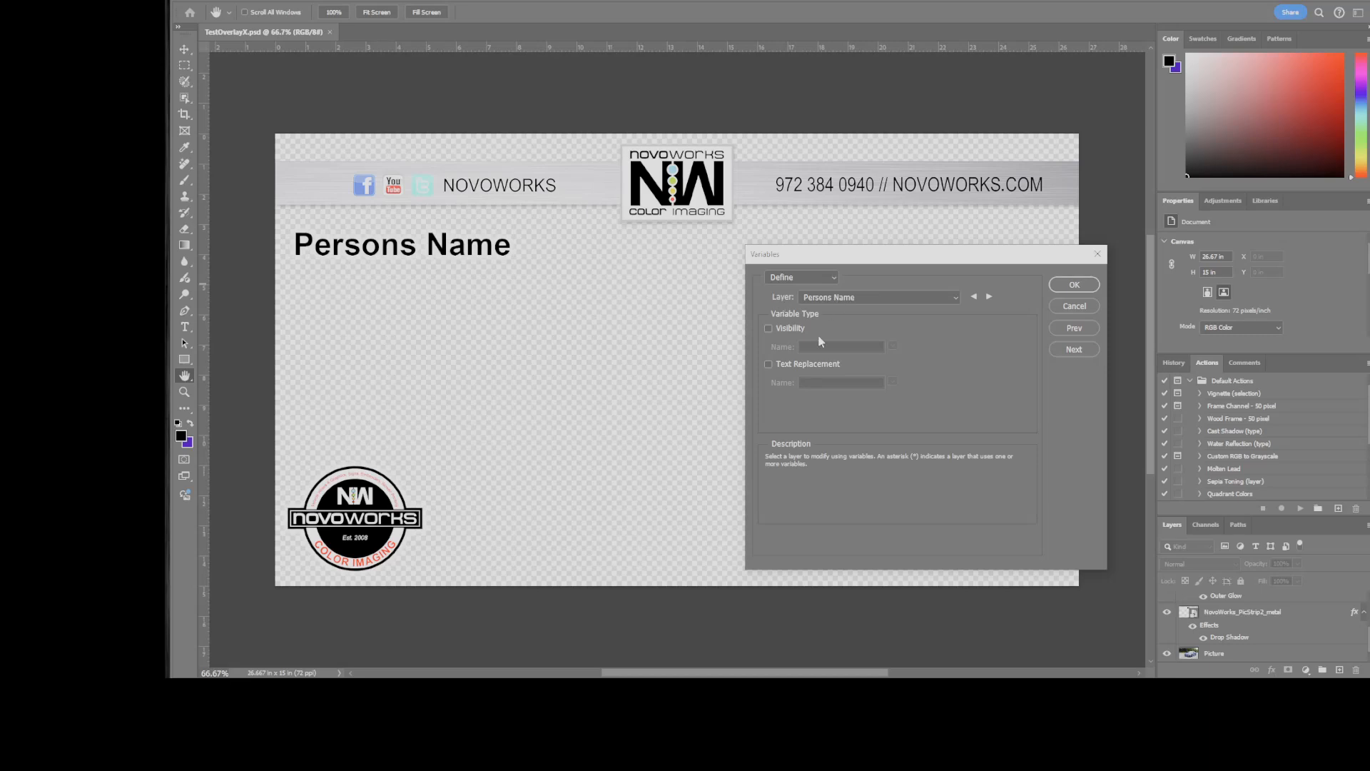
click(773, 364)
key(alt+Tab)
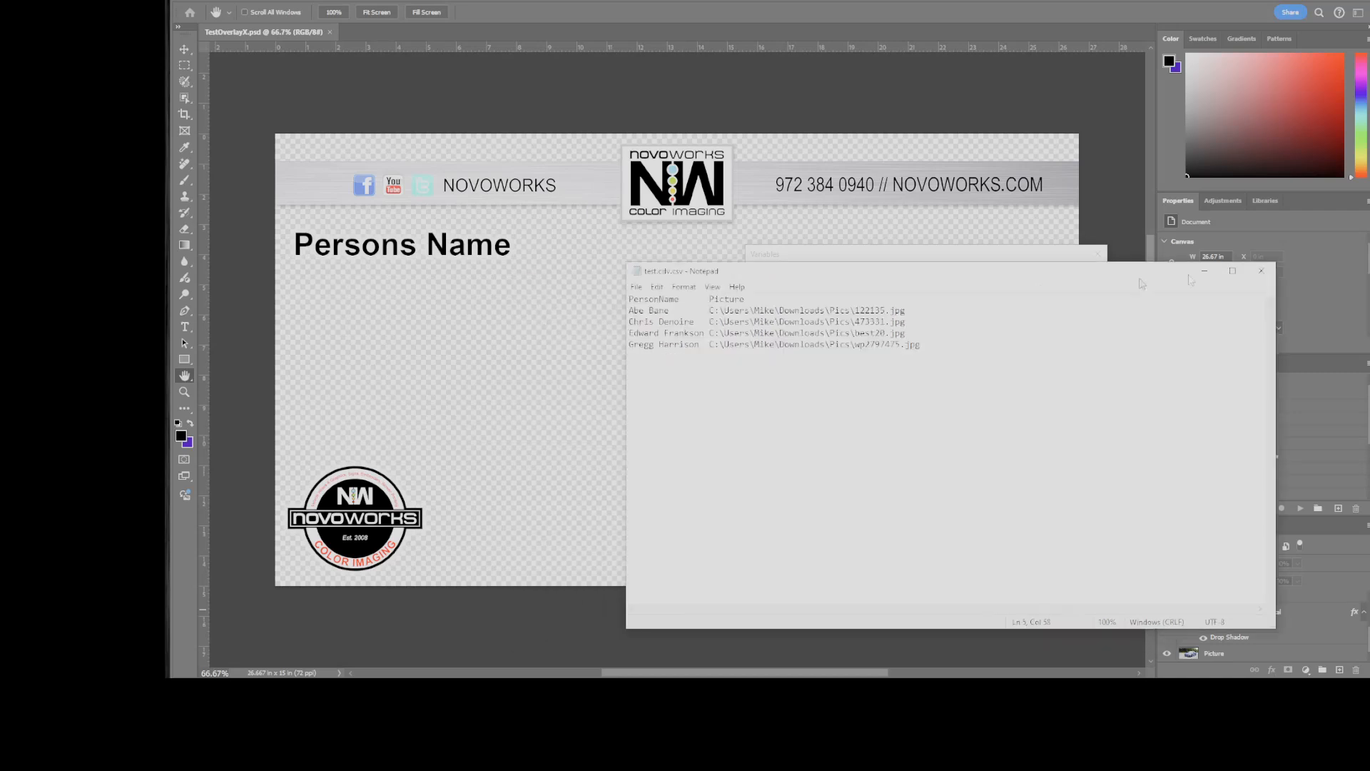
key(alt+Tab)
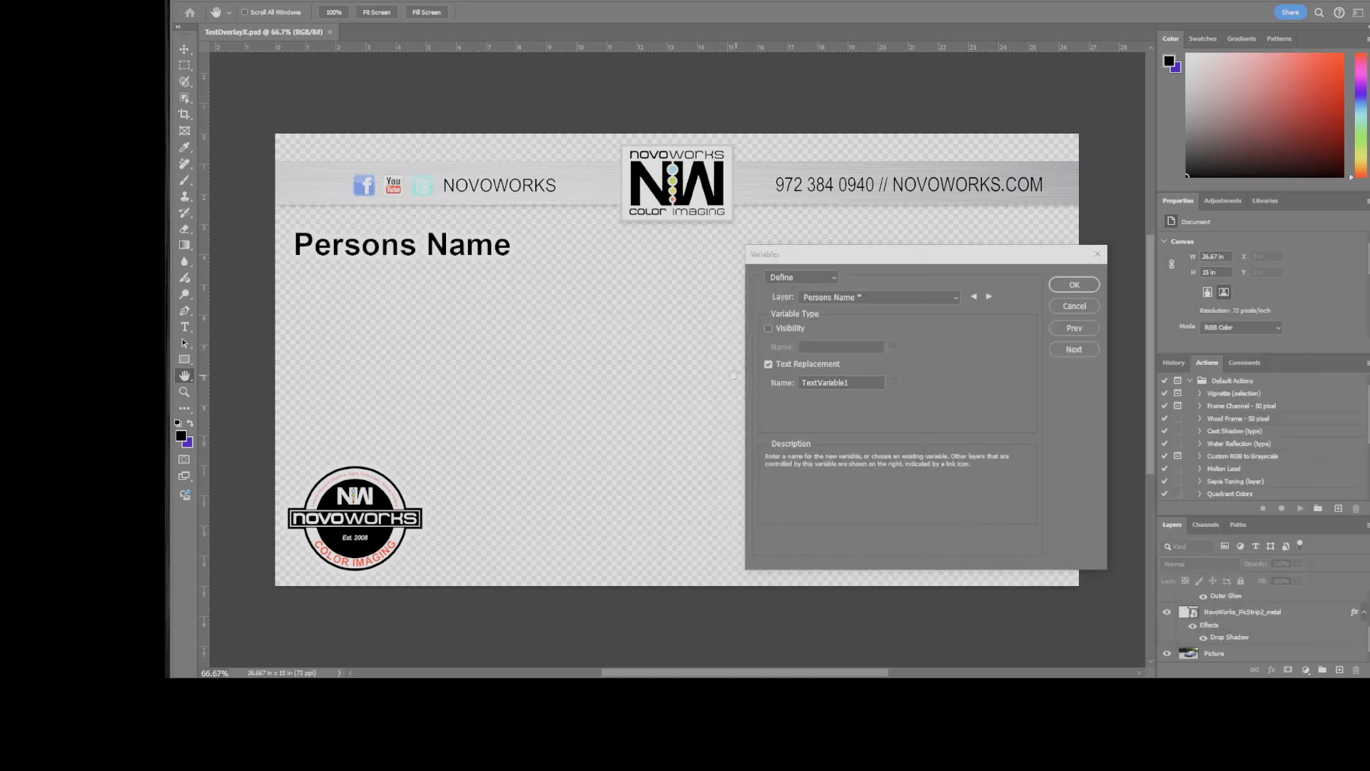
click(844, 384)
double_click(851, 383)
text(PersonName)
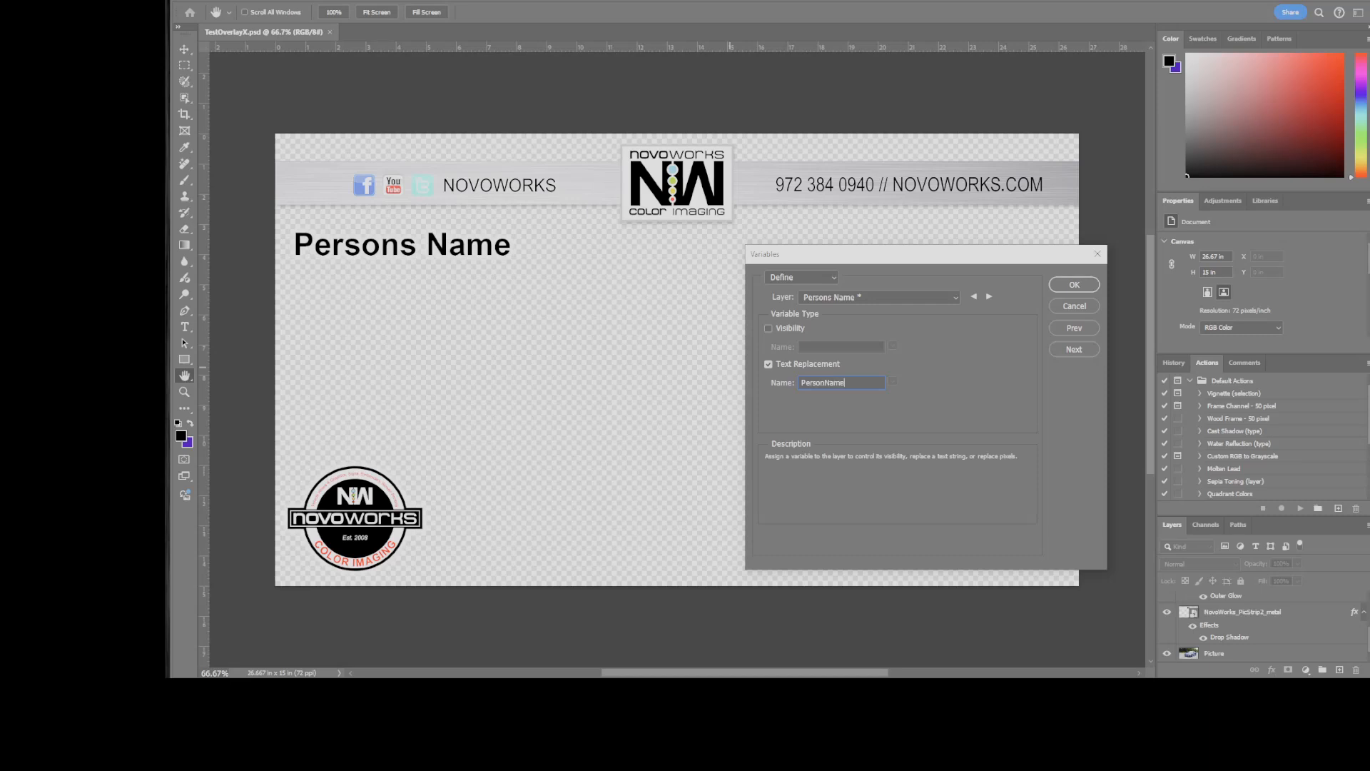
Step: Define a pixel replacement variable named Picture for the Picture layer, with the As Is method
click(989, 296)
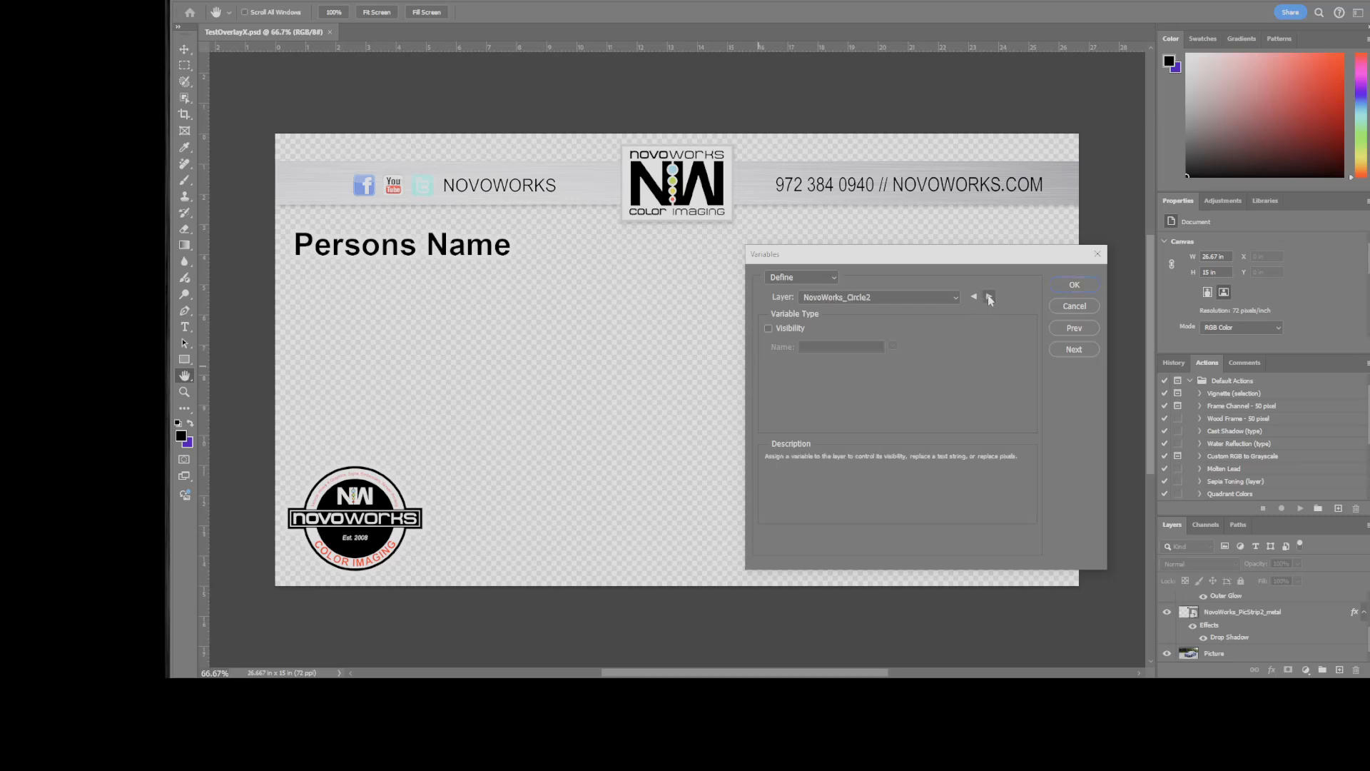
click(989, 296)
click(989, 297)
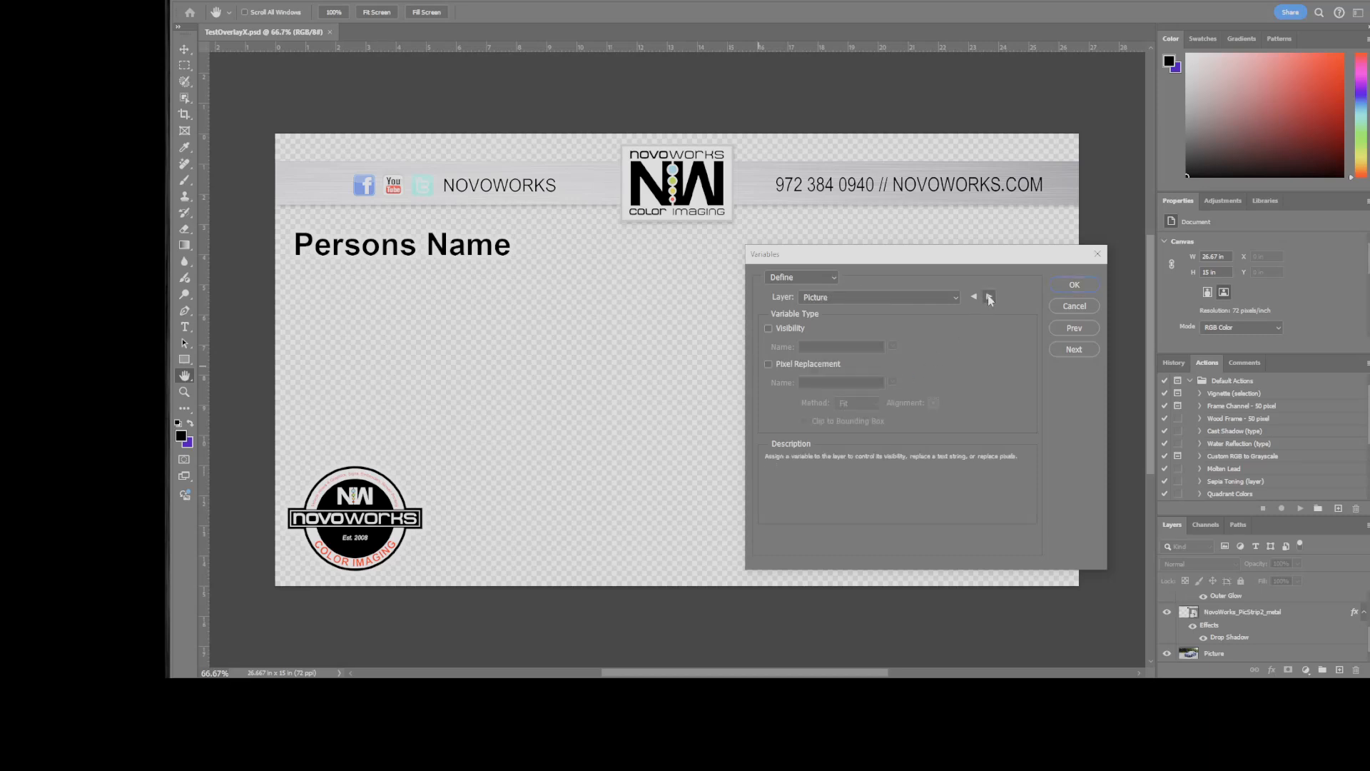
key(alt+Tab)
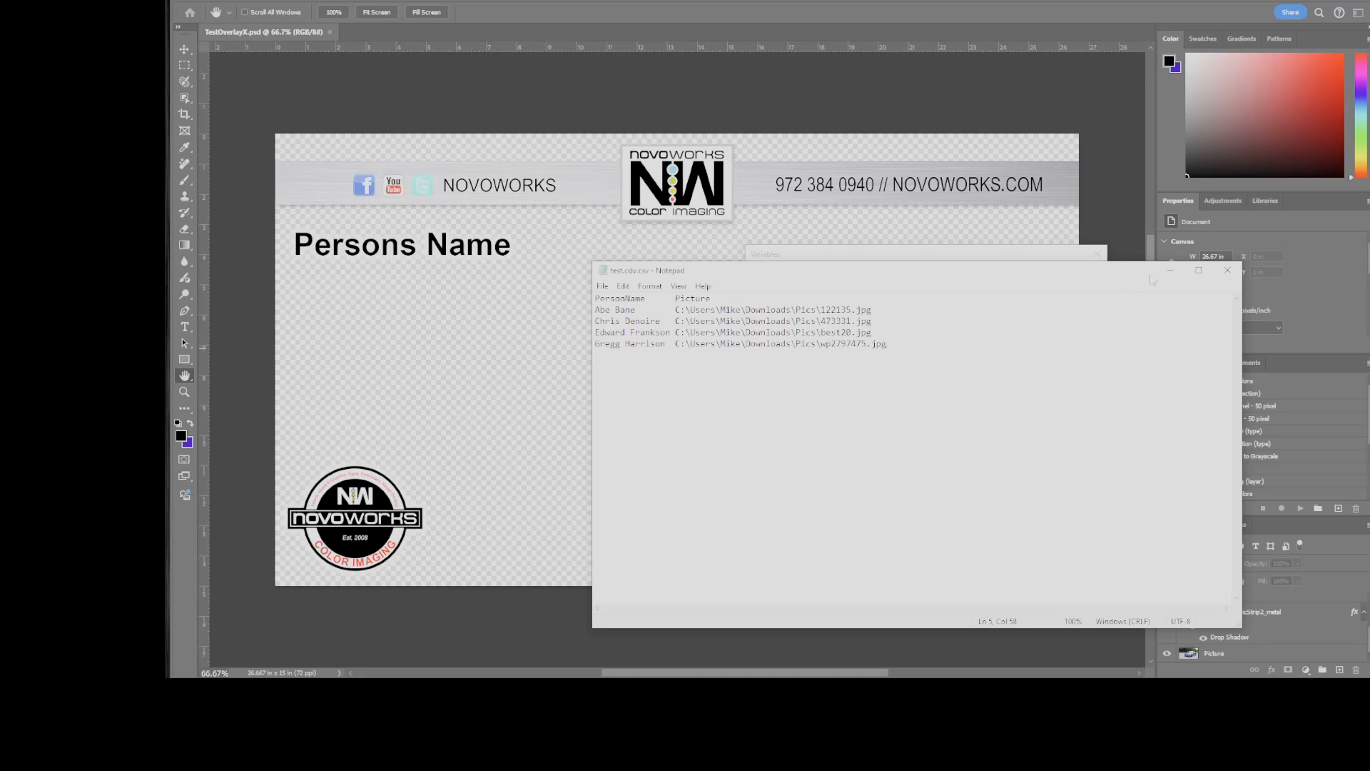
key(alt+Tab)
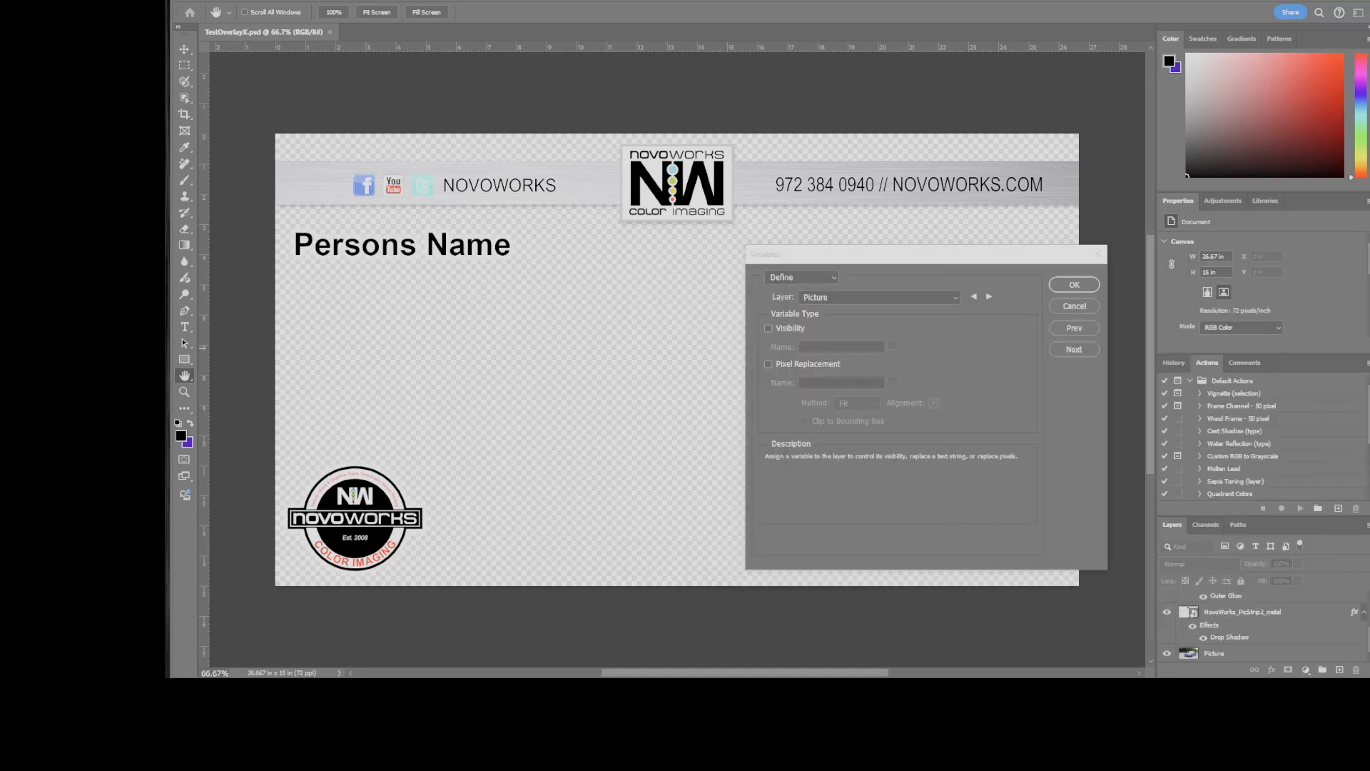
click(799, 365)
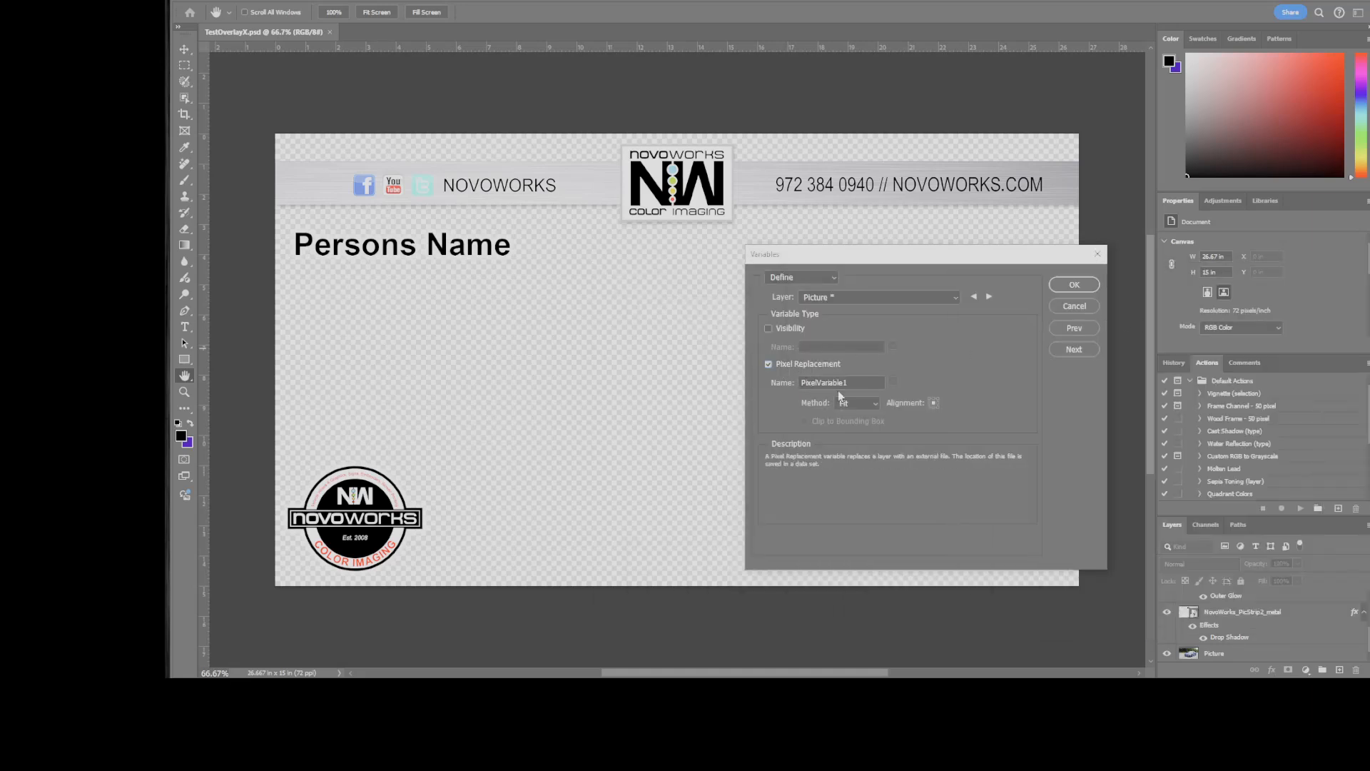
text(Picture)
click(858, 404)
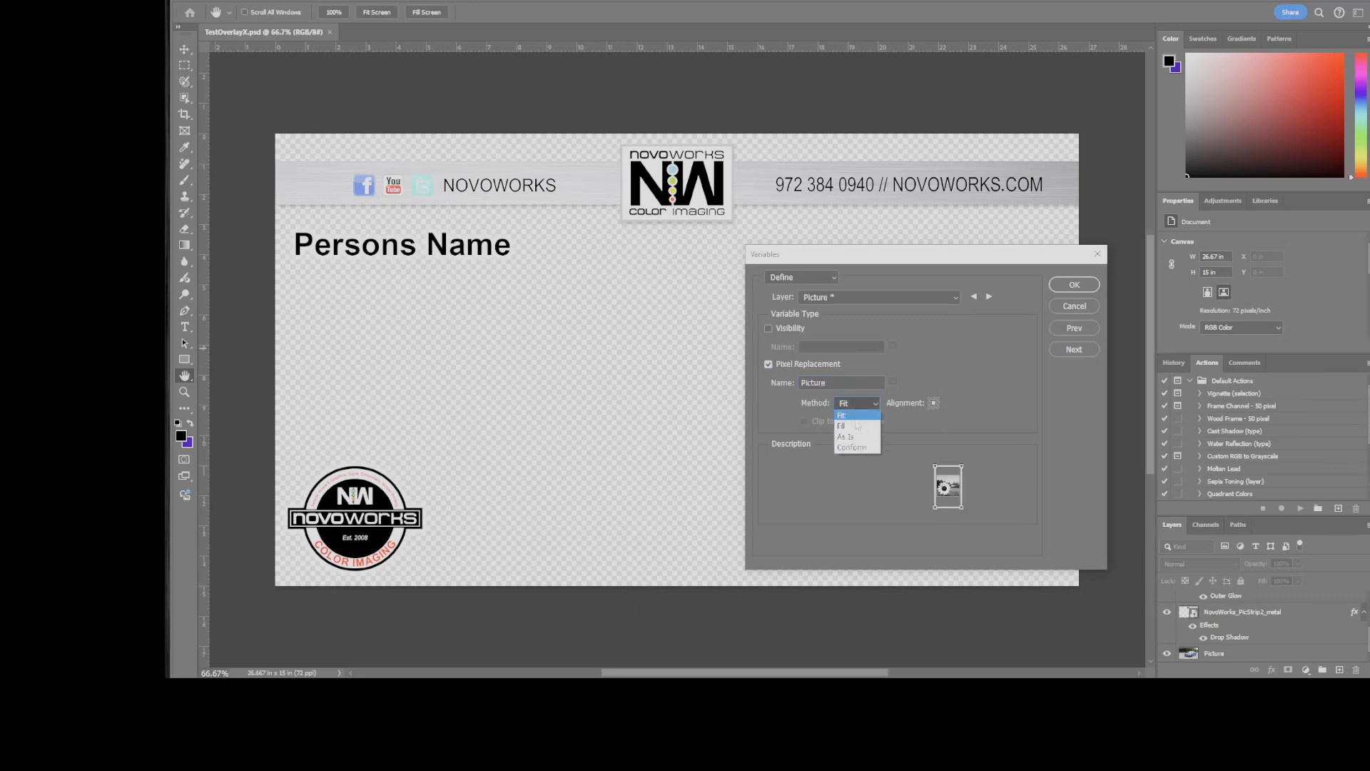
click(851, 433)
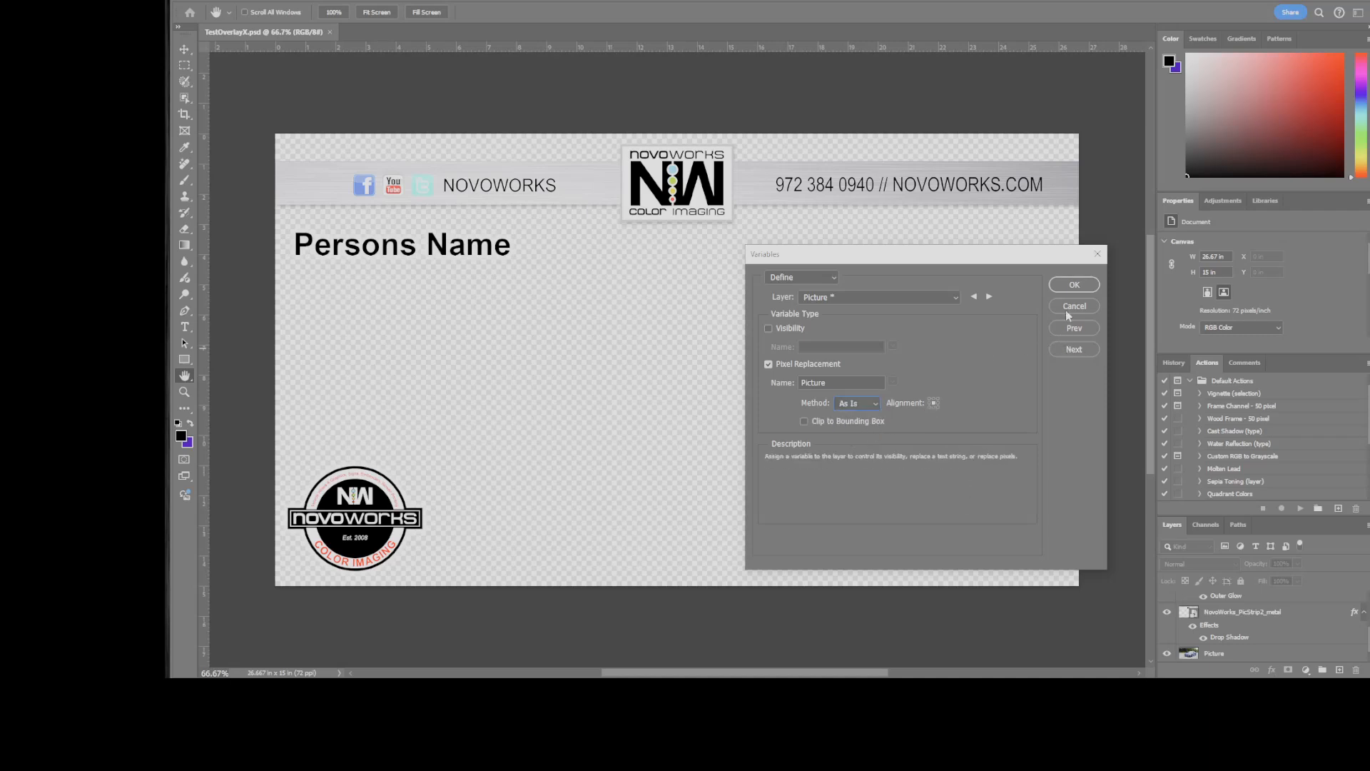
Step: Import the data sets from test.cdv.csv in Downloads, using the first column for data set names and replacing existing data sets
click(1075, 349)
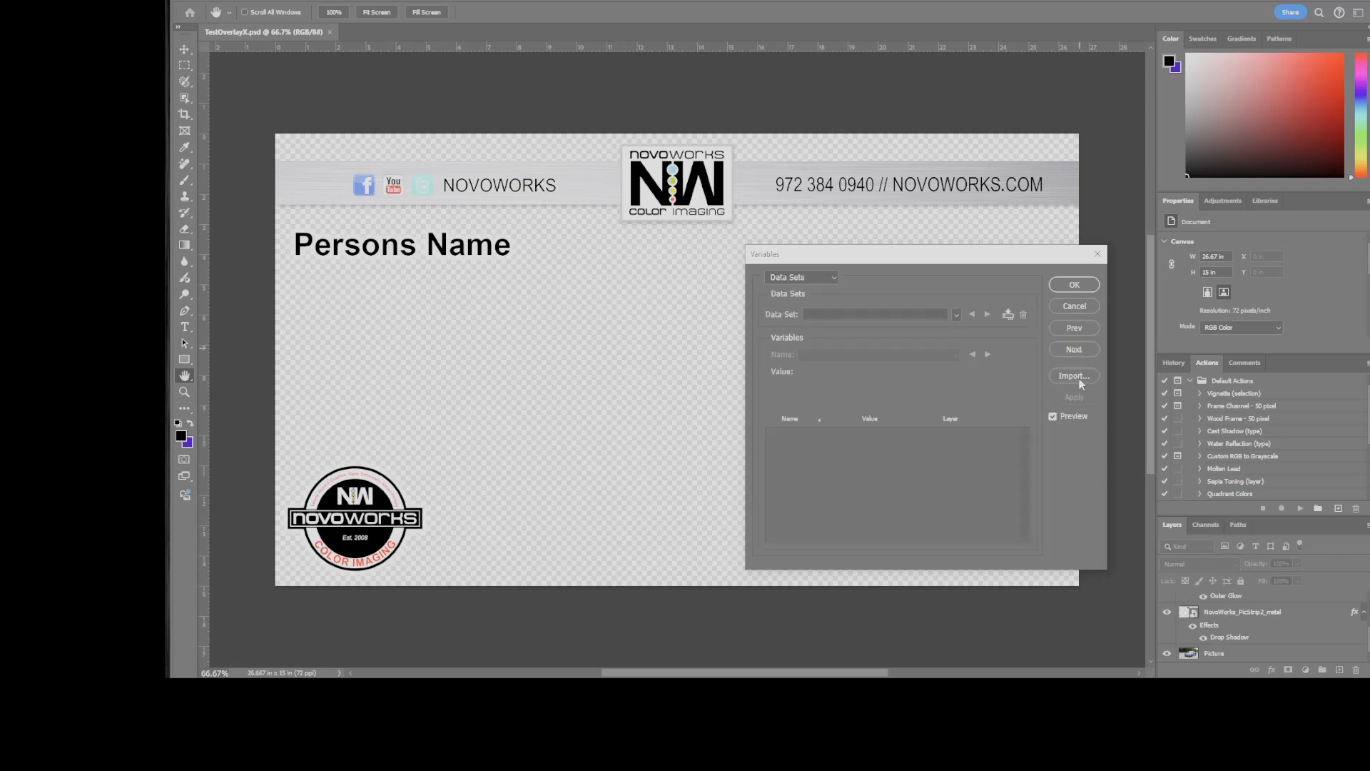
click(1074, 375)
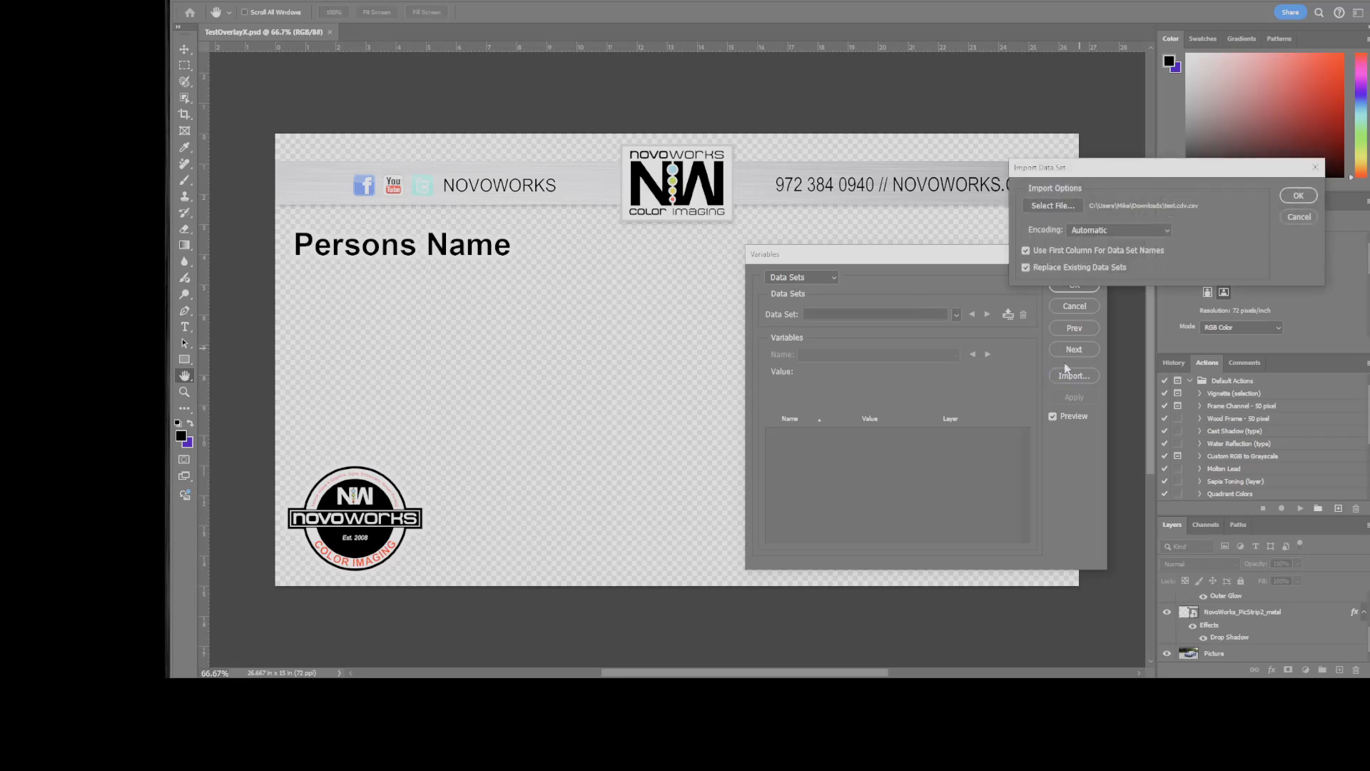
drag(1107, 172, 879, 273)
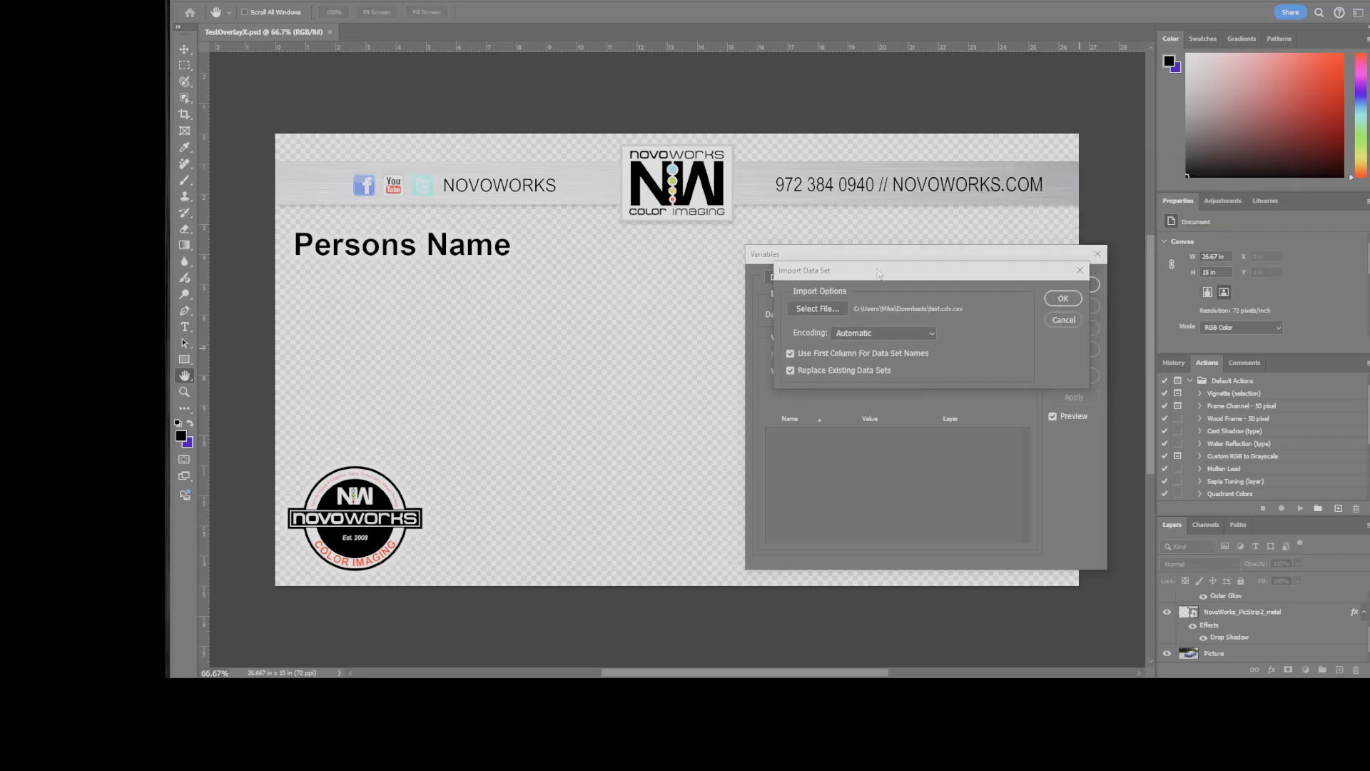
click(837, 311)
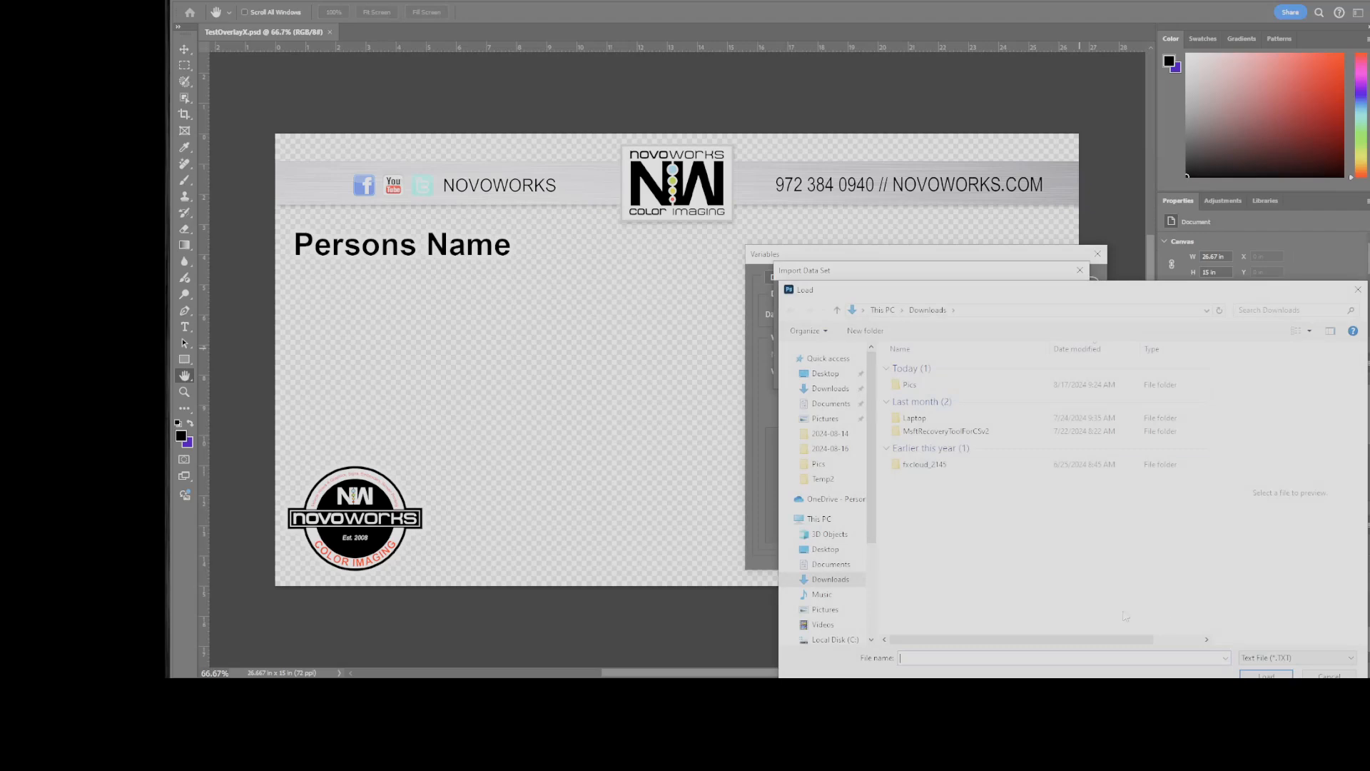
click(1280, 657)
click(1285, 675)
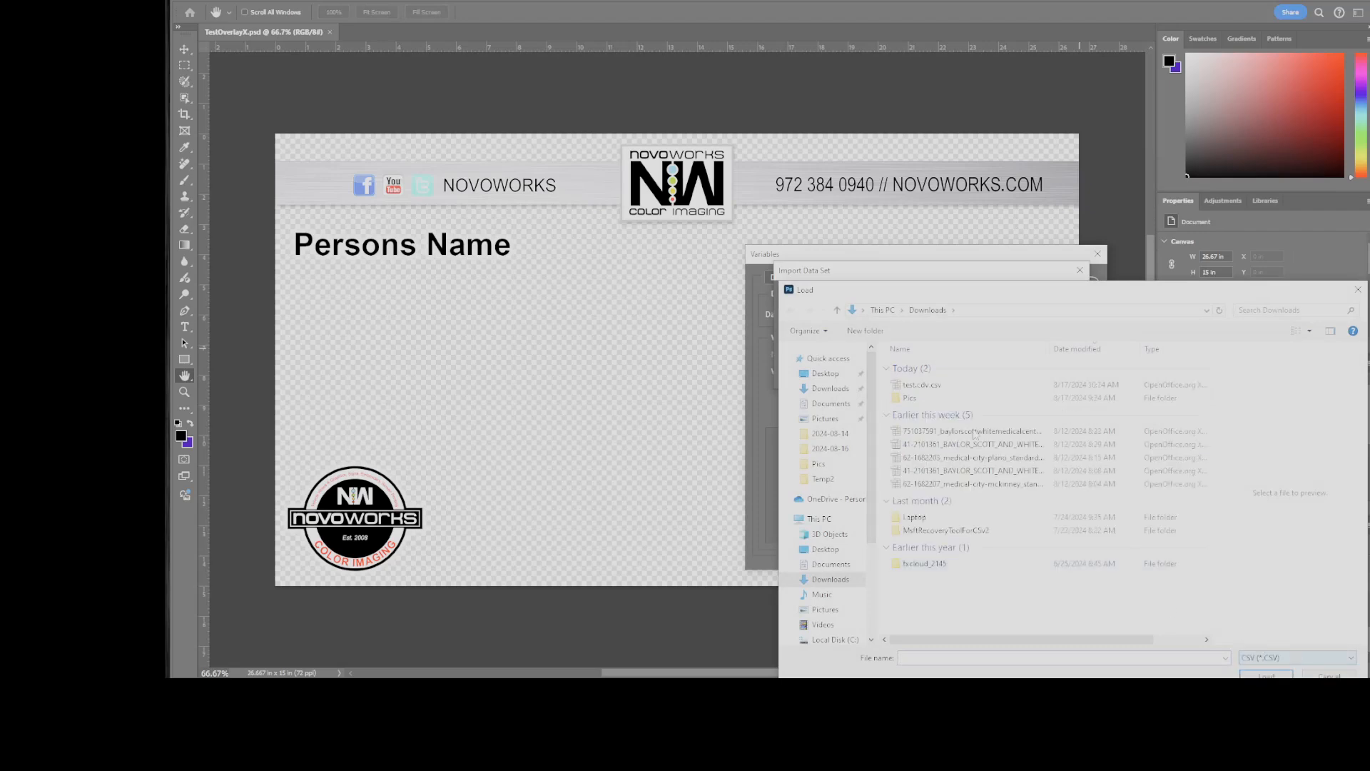
double_click(920, 385)
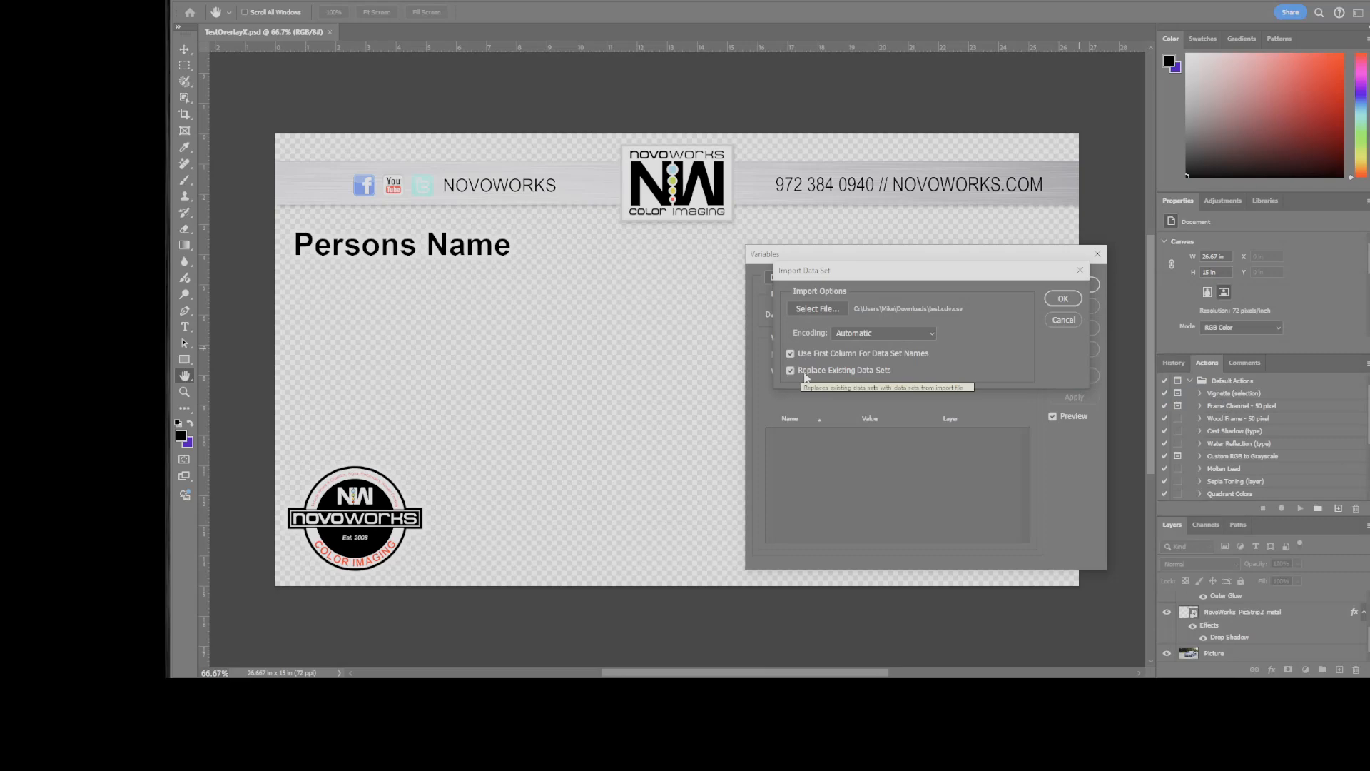
click(1057, 298)
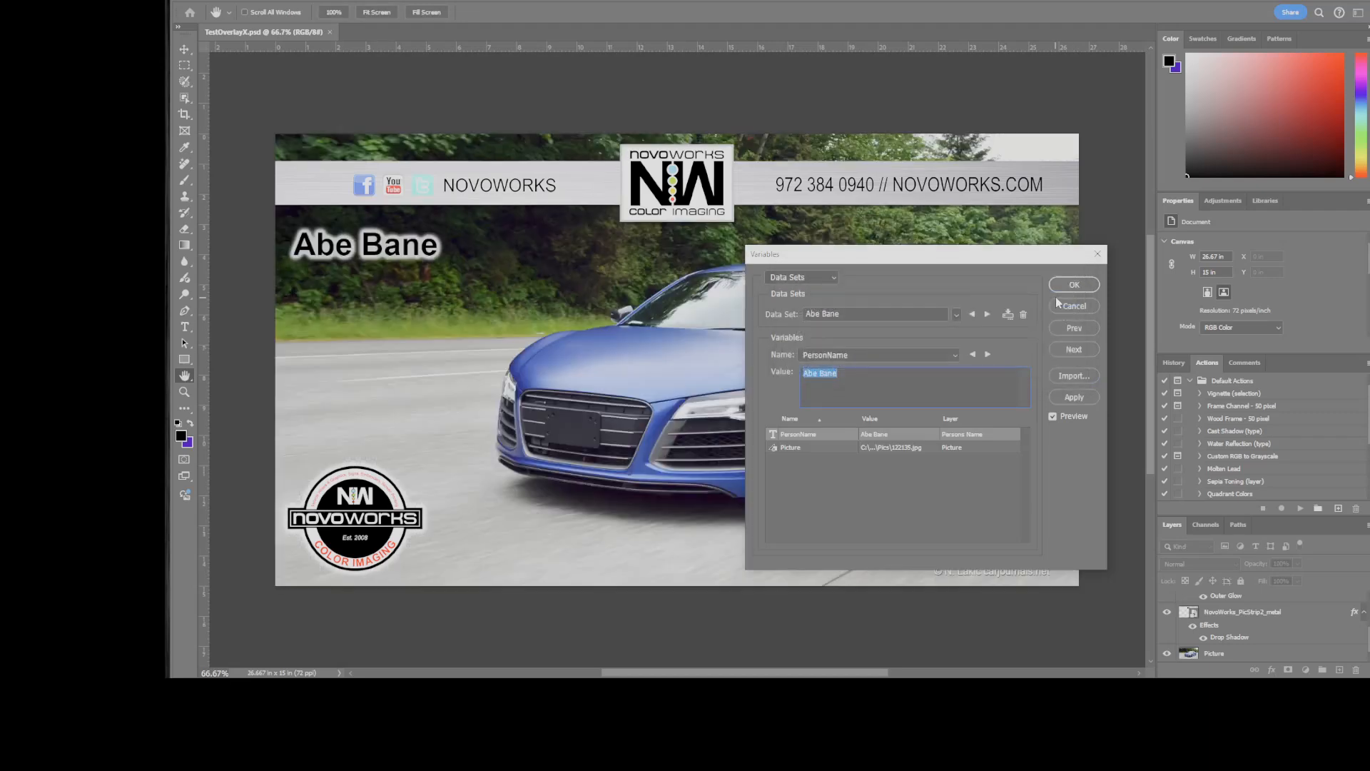
Step: Preview each imported data set on the template and accept the variable settings
drag(1002, 261, 1267, 355)
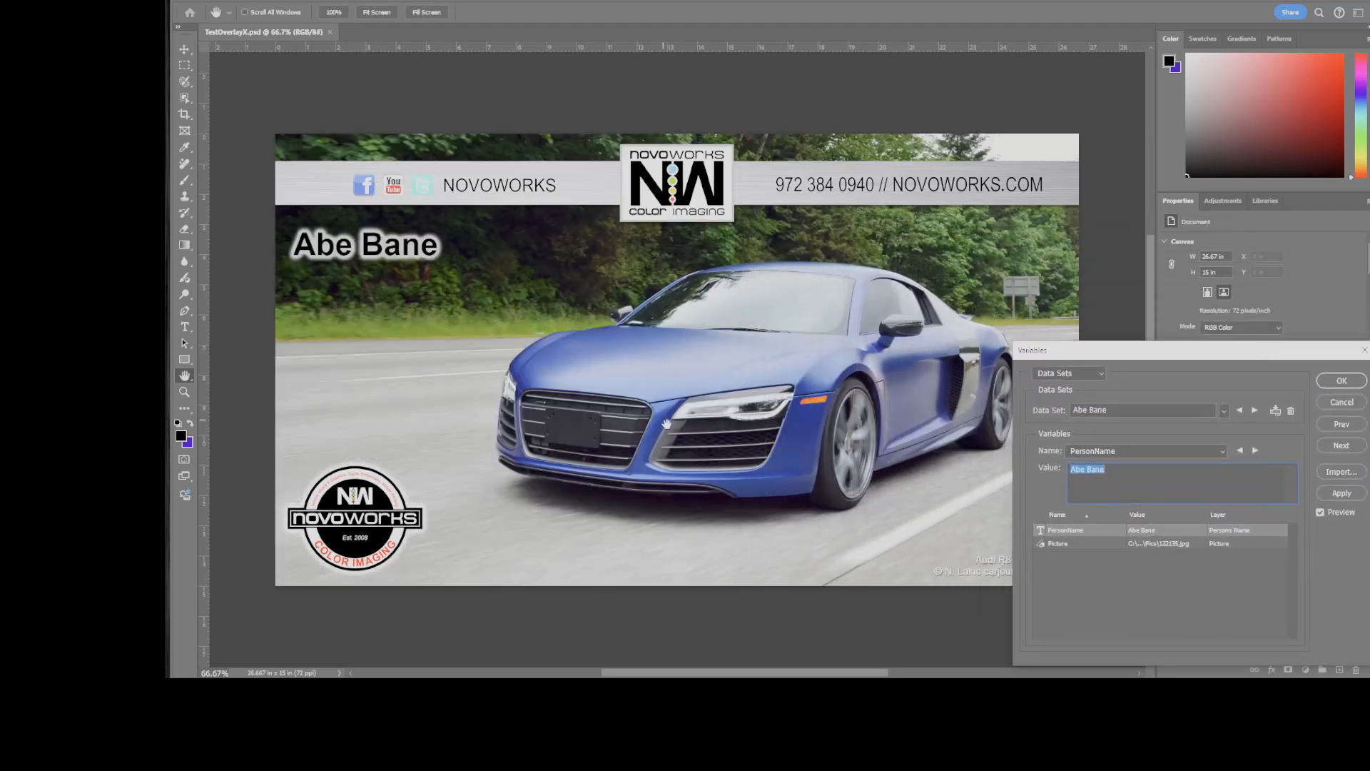
click(1255, 412)
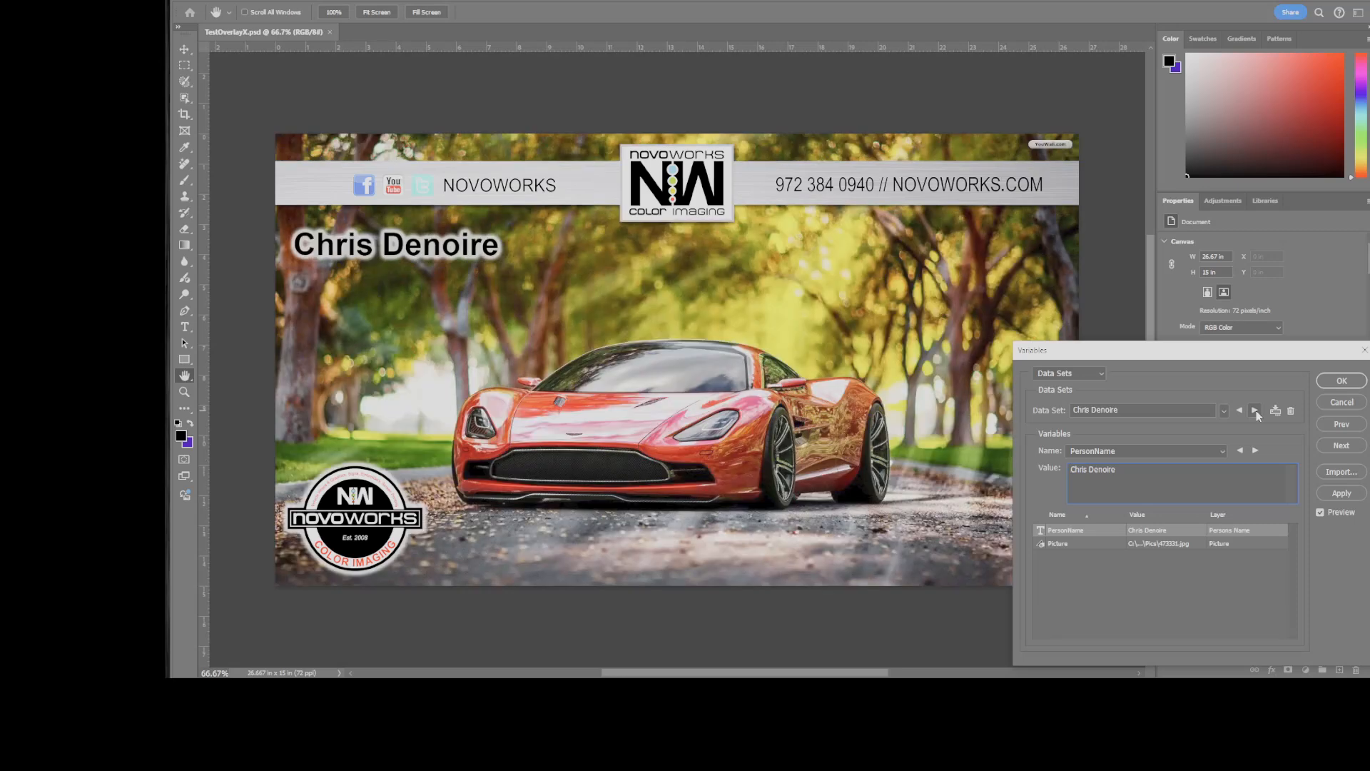
click(1255, 411)
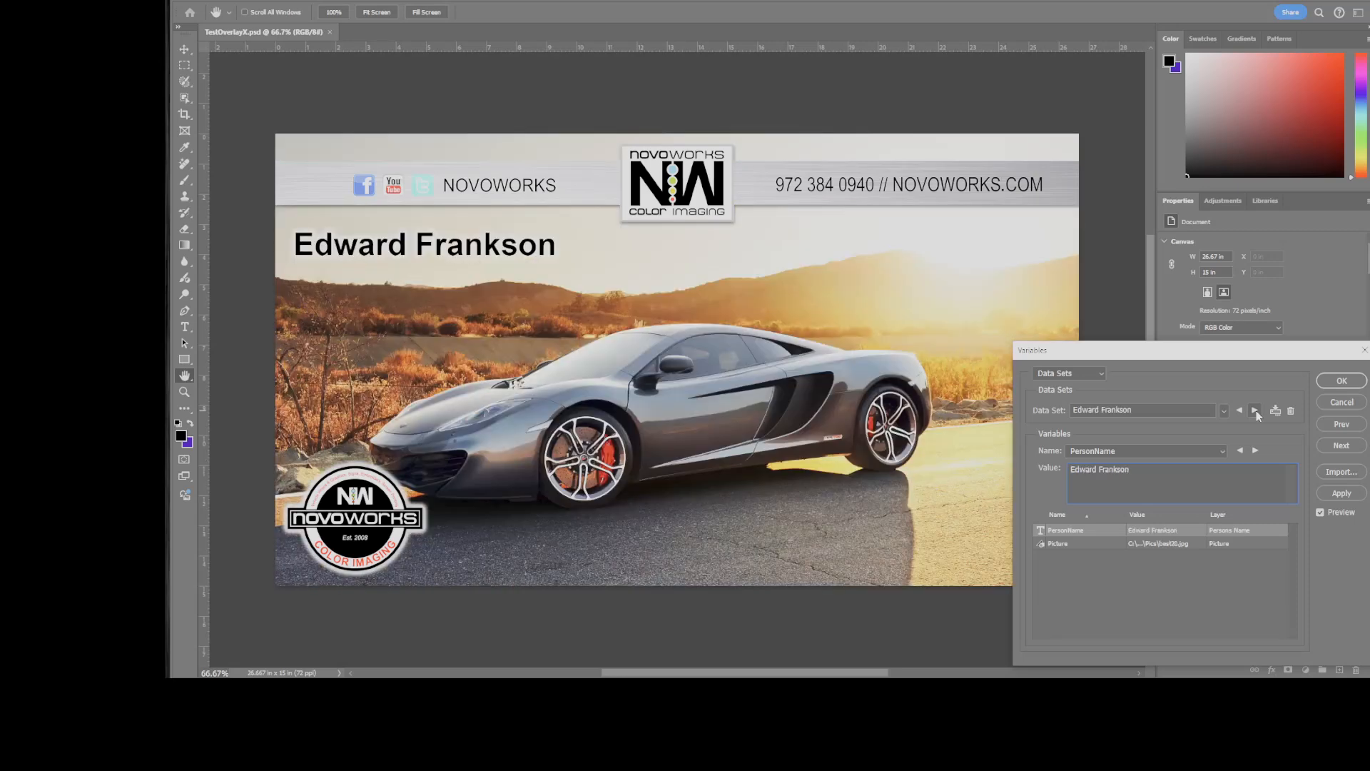
click(1256, 412)
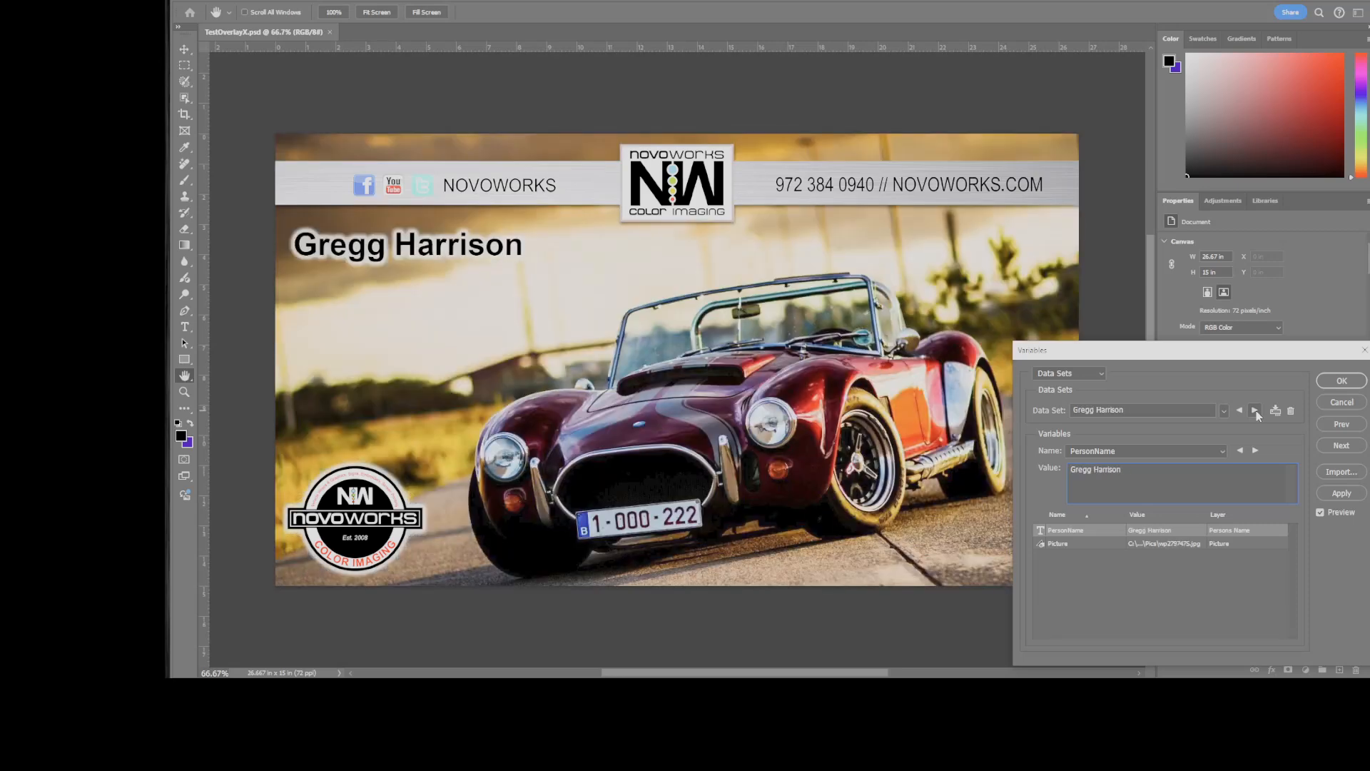
click(1255, 411)
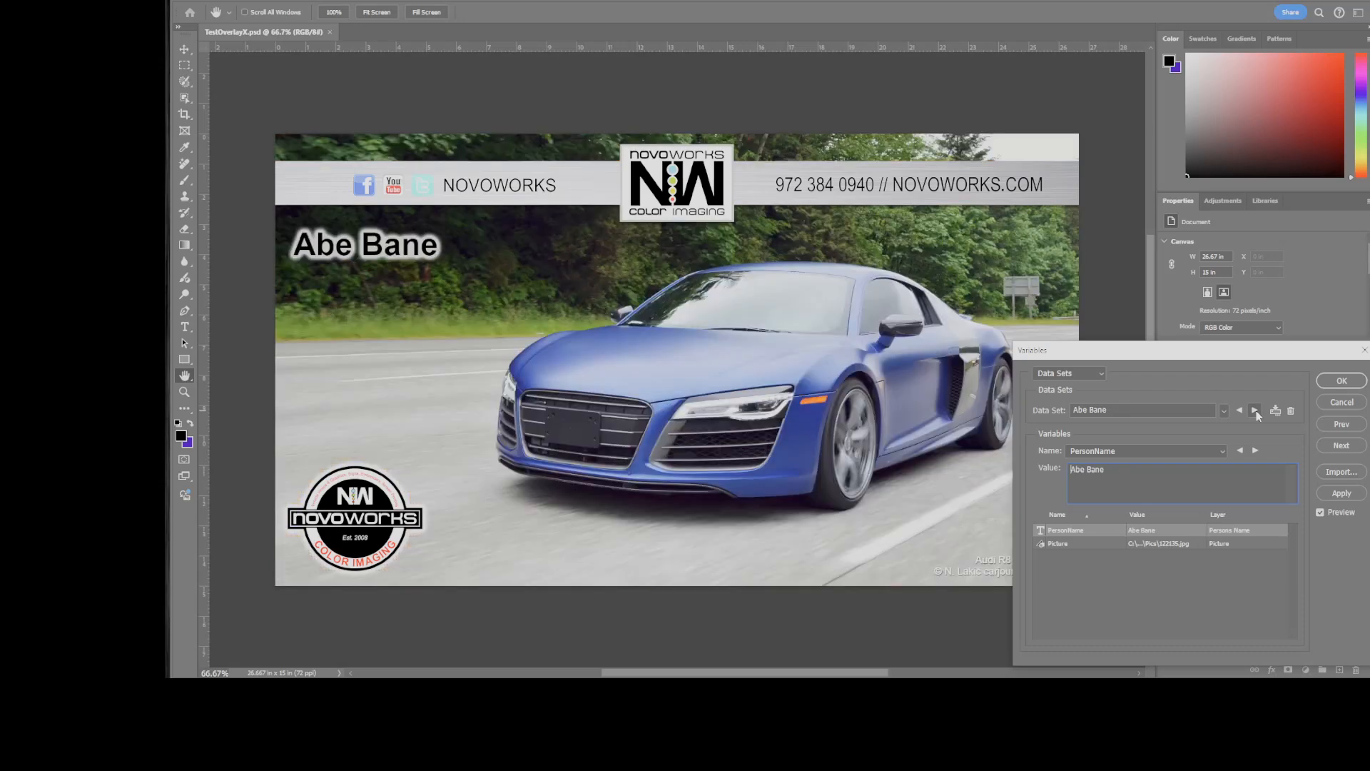
click(1255, 411)
click(1351, 383)
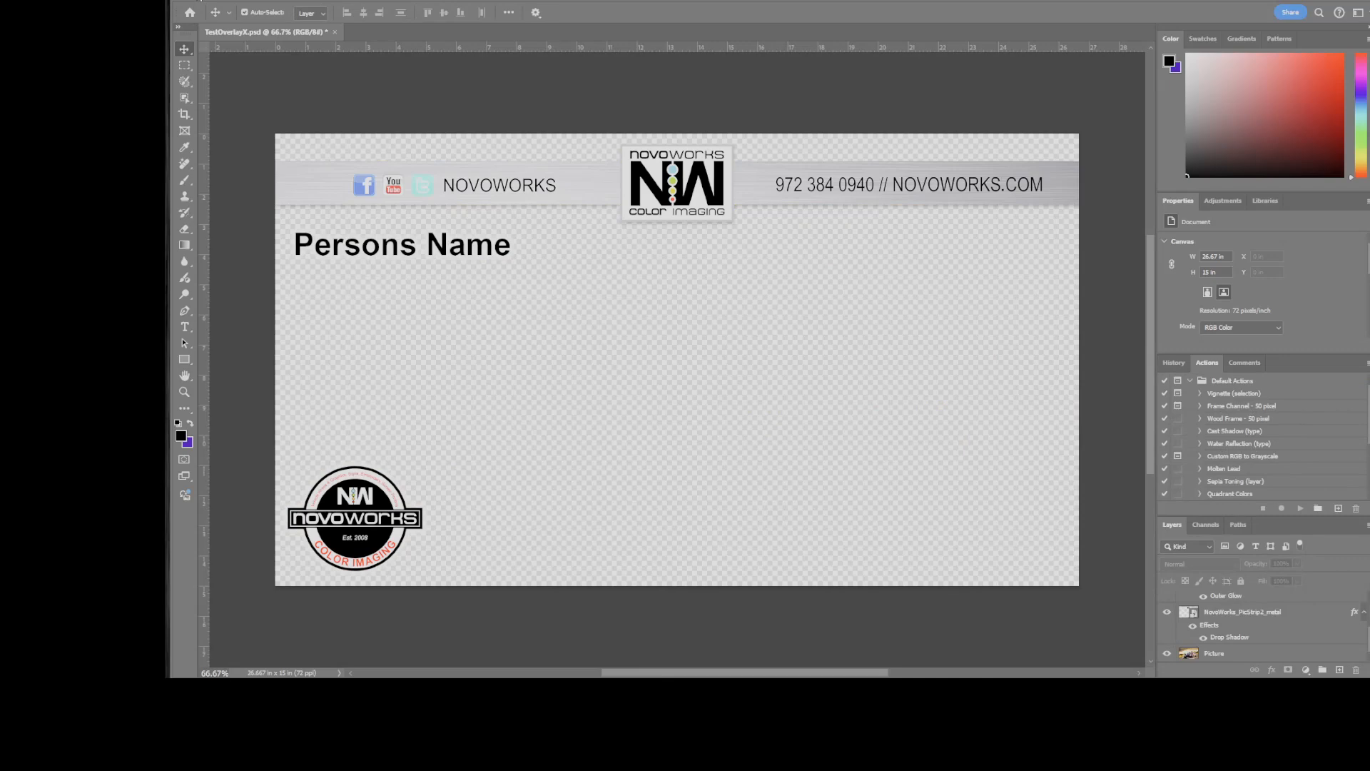
Step: Export all data sets as PSD files to Downloads\Pics, named by document name, underscore and data set name
click(201, 0)
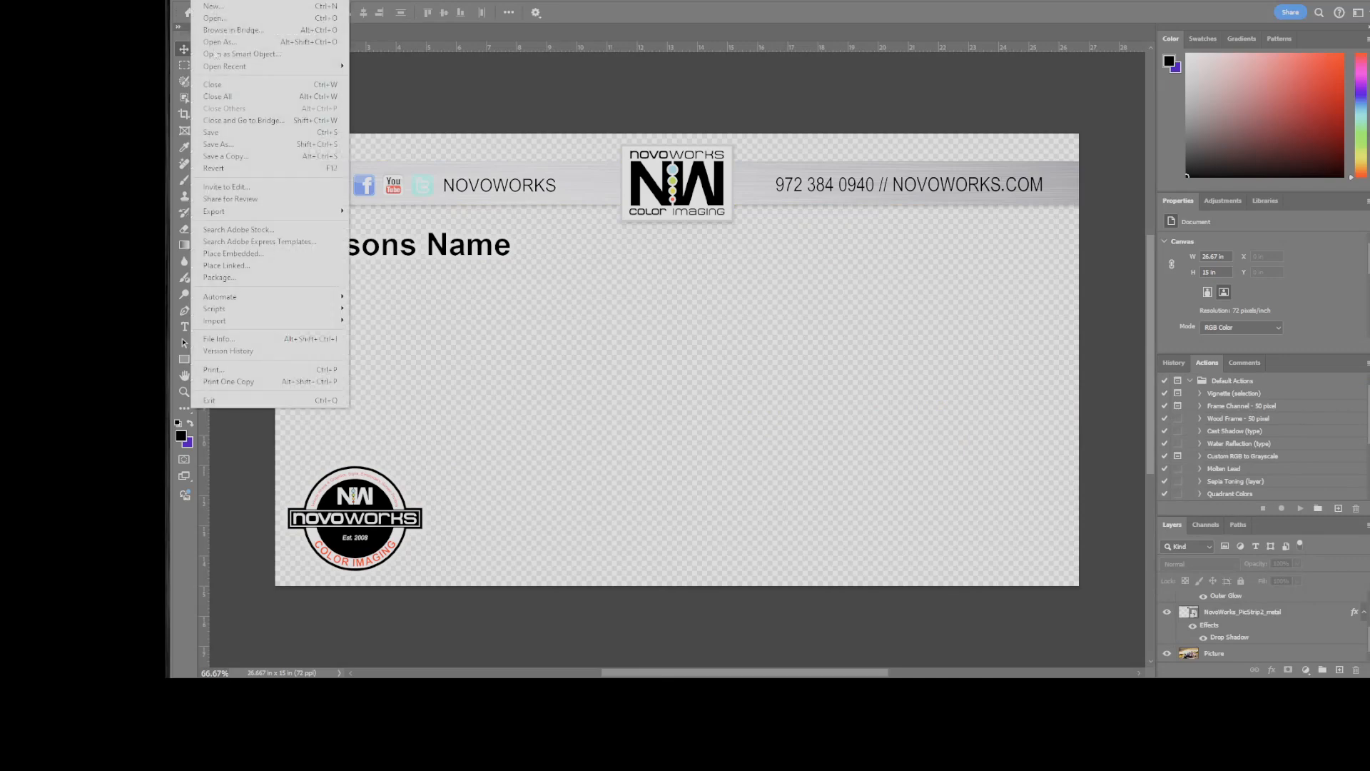
mouse_move(300, 212)
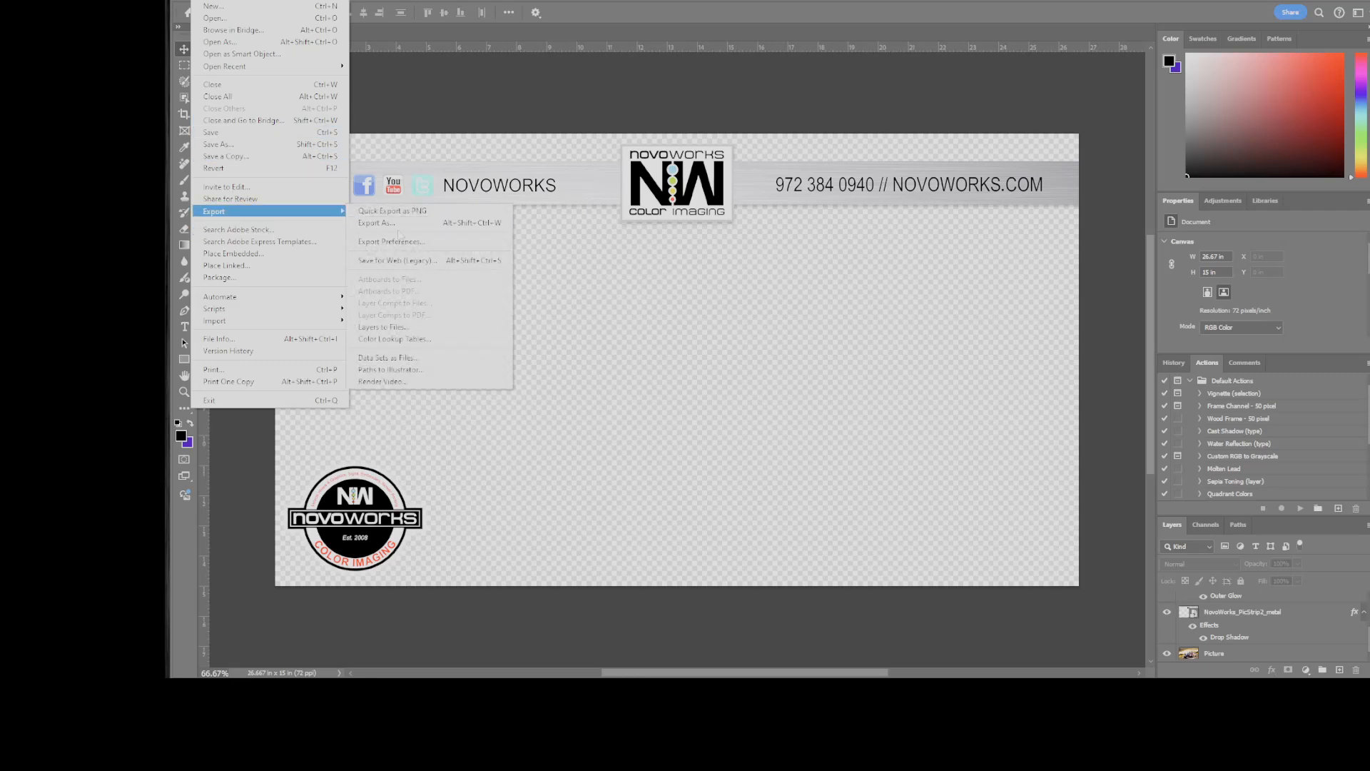
click(416, 361)
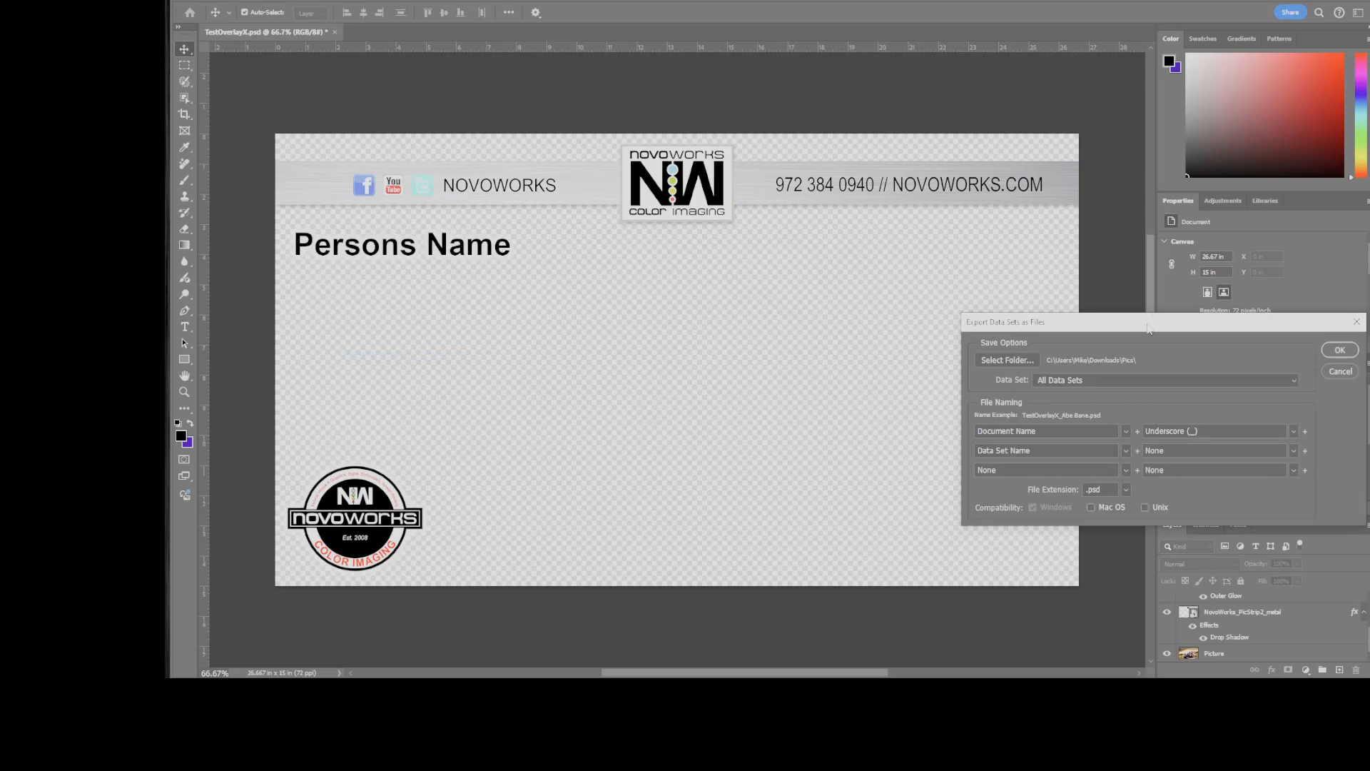
drag(1149, 329, 900, 309)
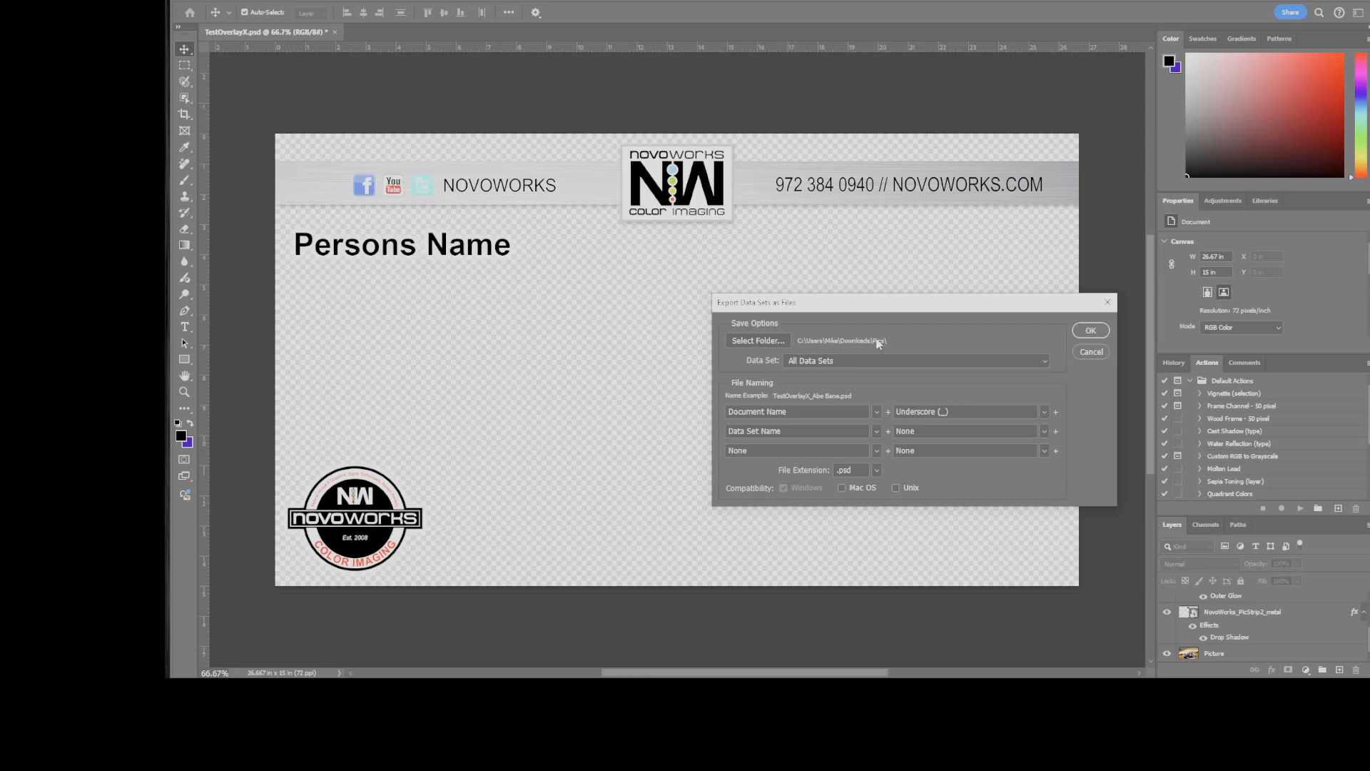
click(750, 343)
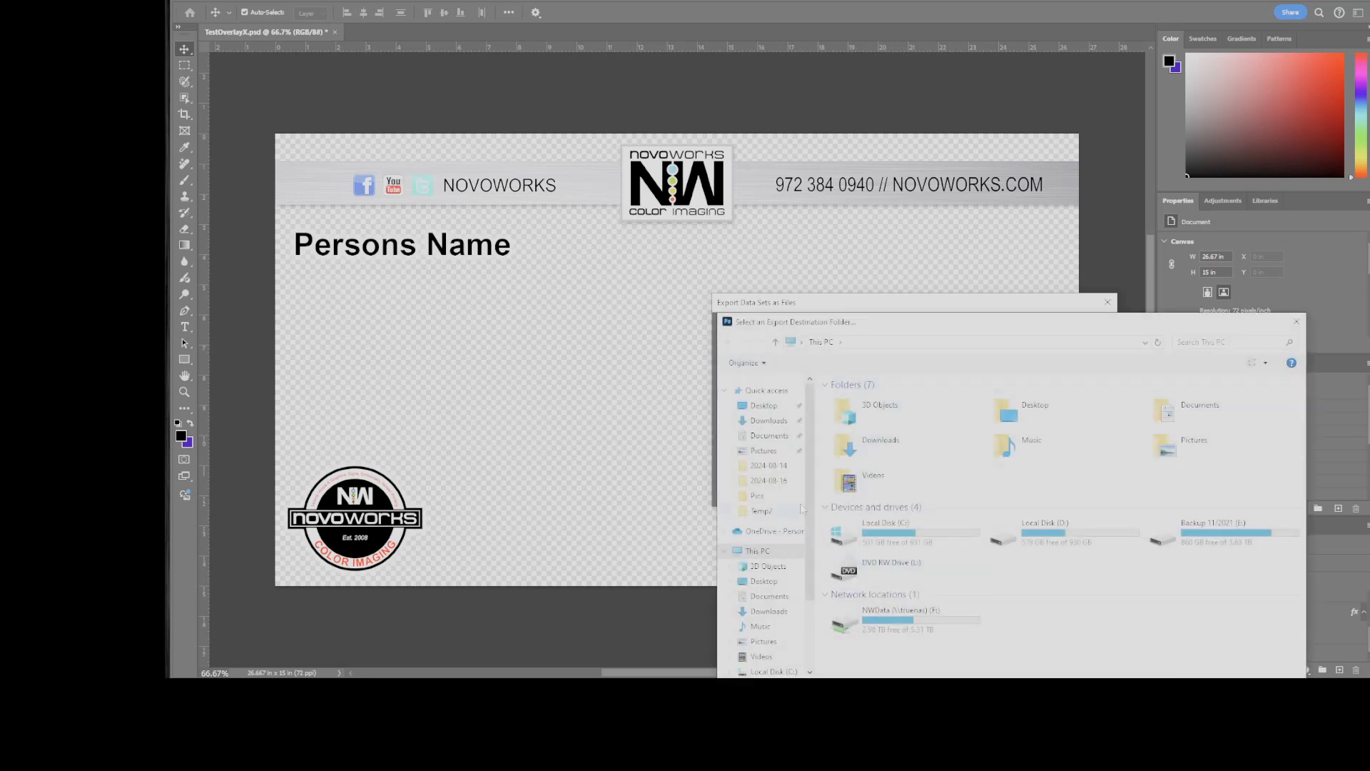
click(769, 420)
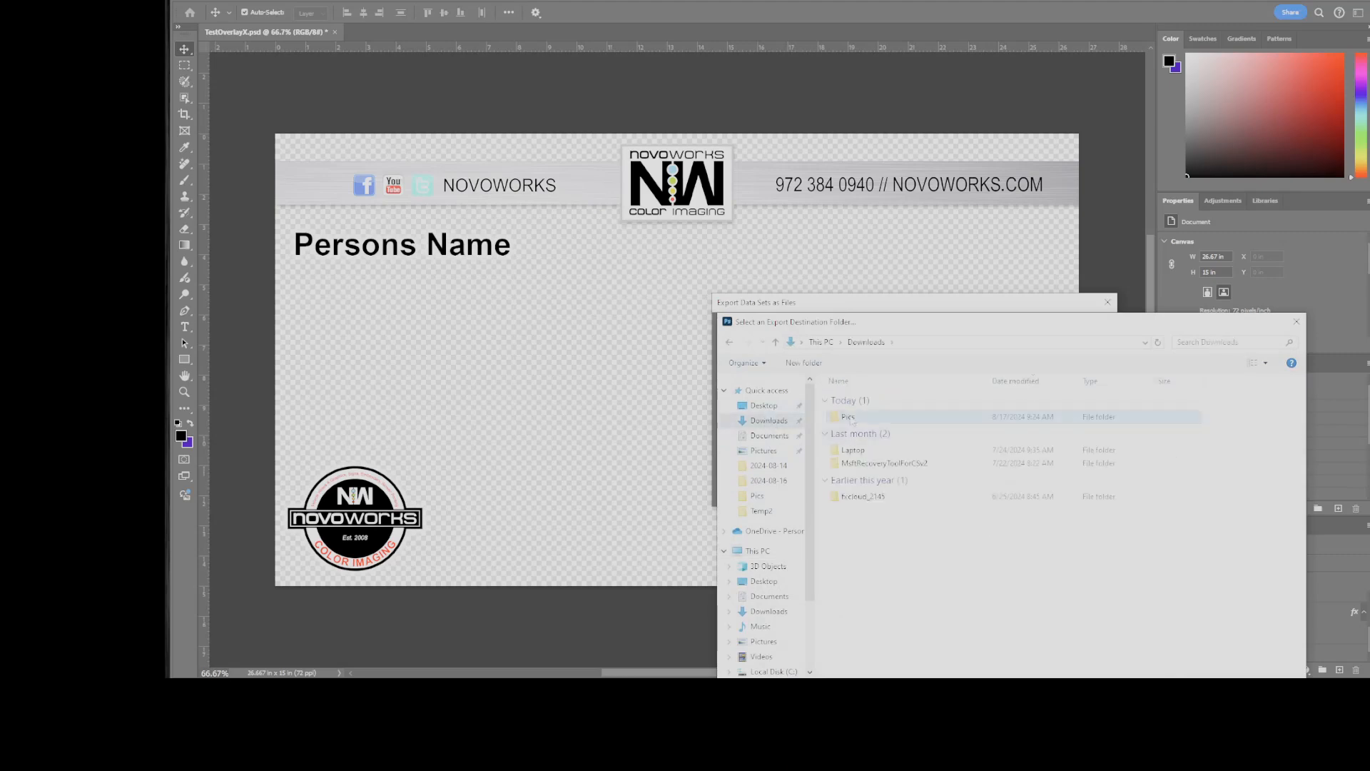
double_click(848, 416)
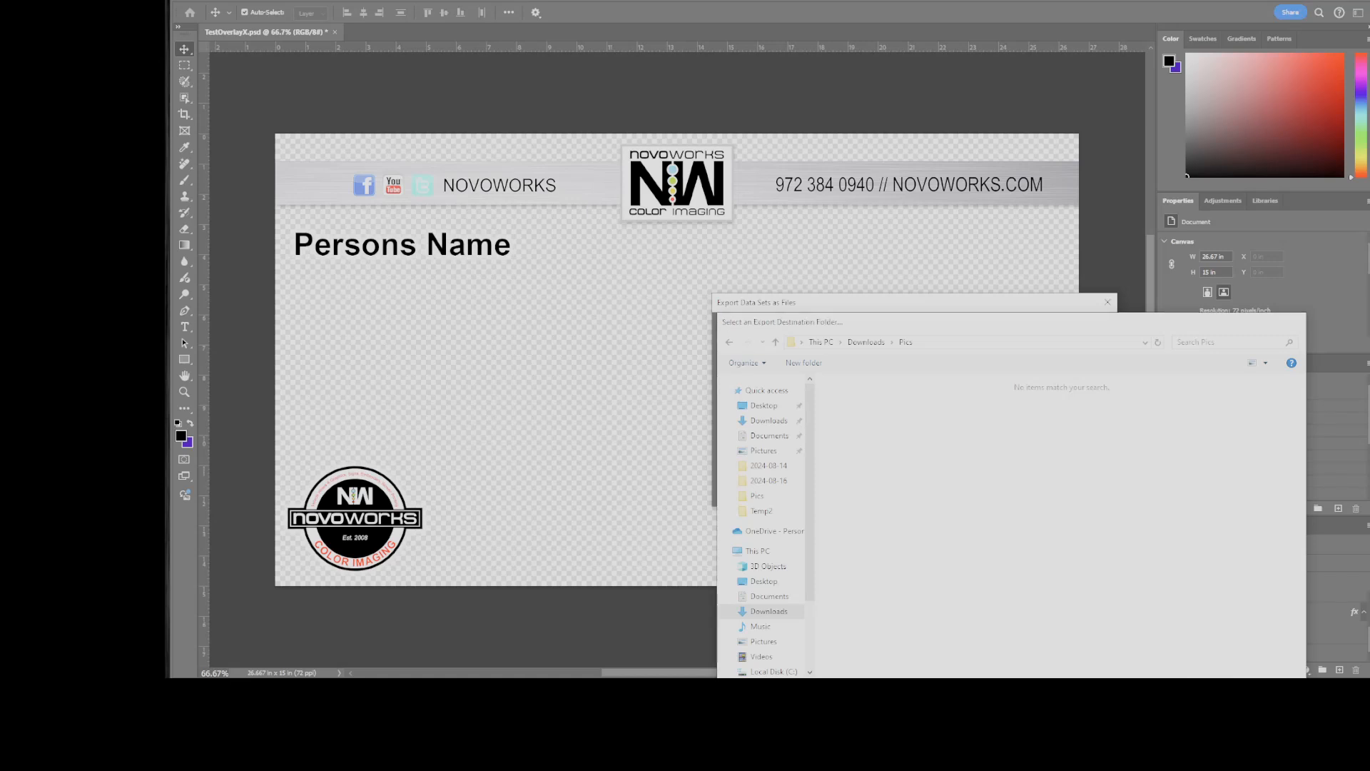
key(Return)
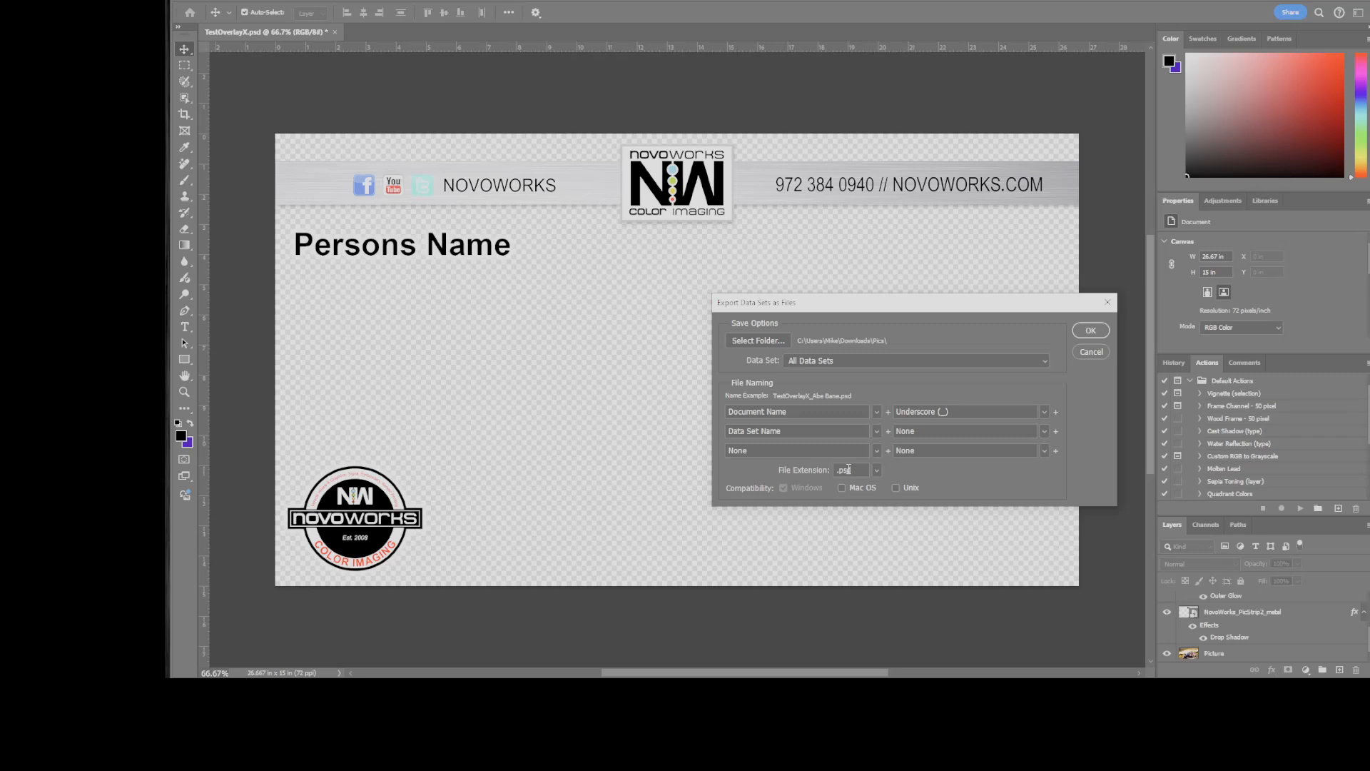
click(1100, 333)
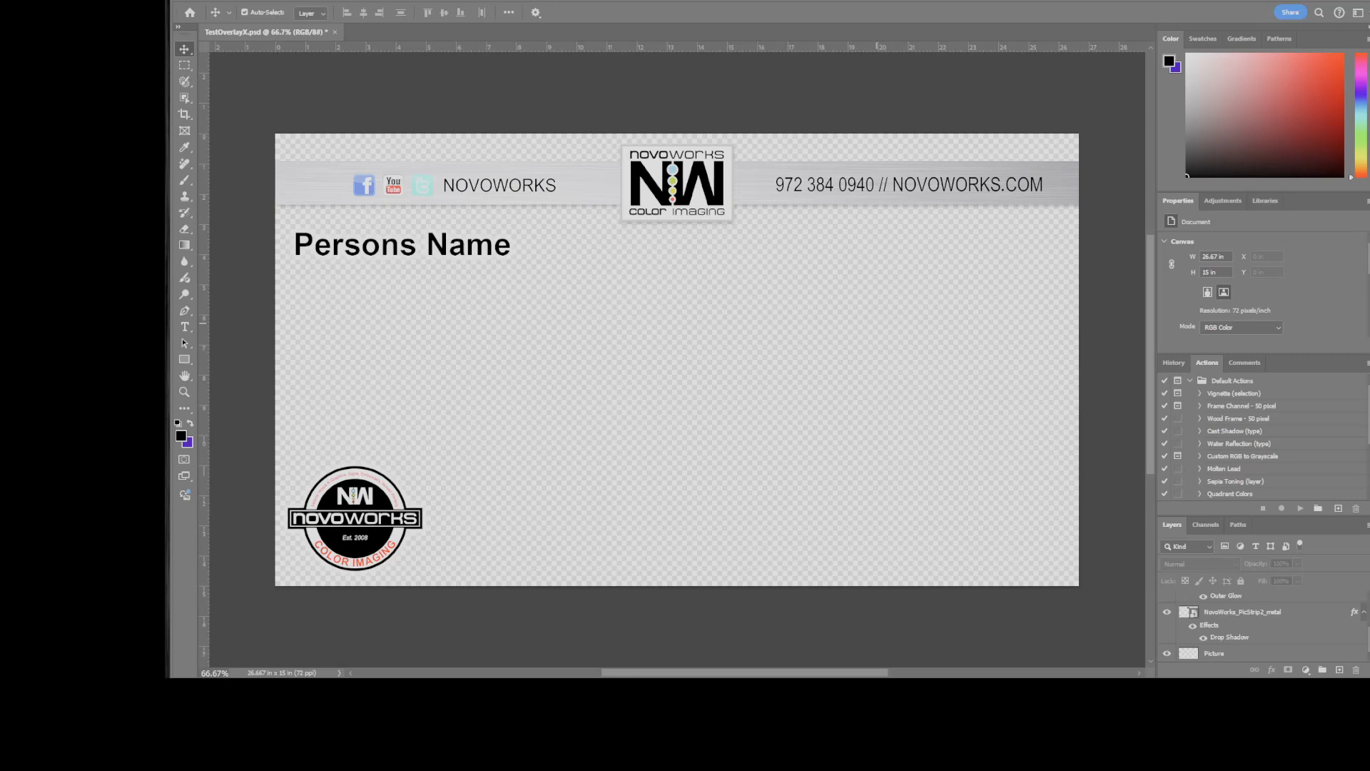
Step: Switch to File Explorer, open the first exported TestOverlayX PSD from Downloads\Pics to check its name and picture, and close it
key(super+e)
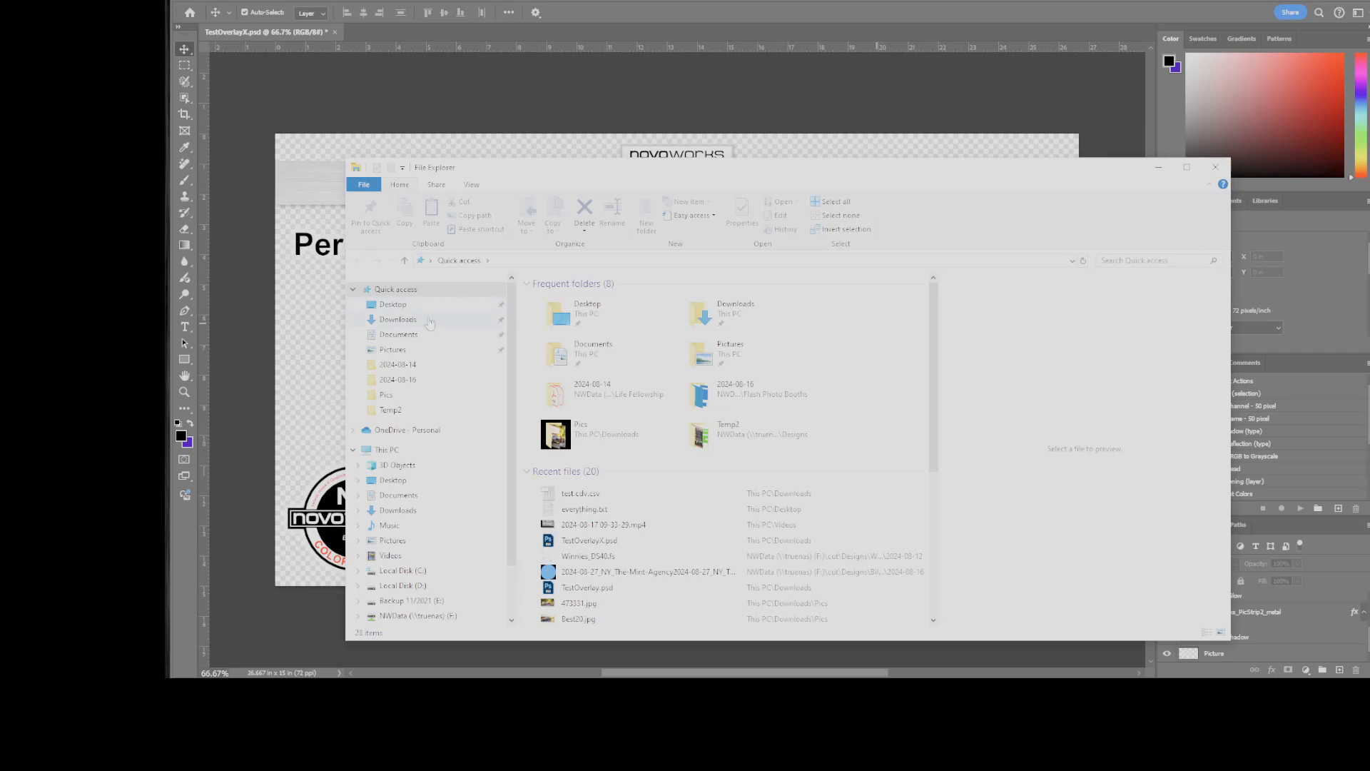
click(399, 308)
click(398, 319)
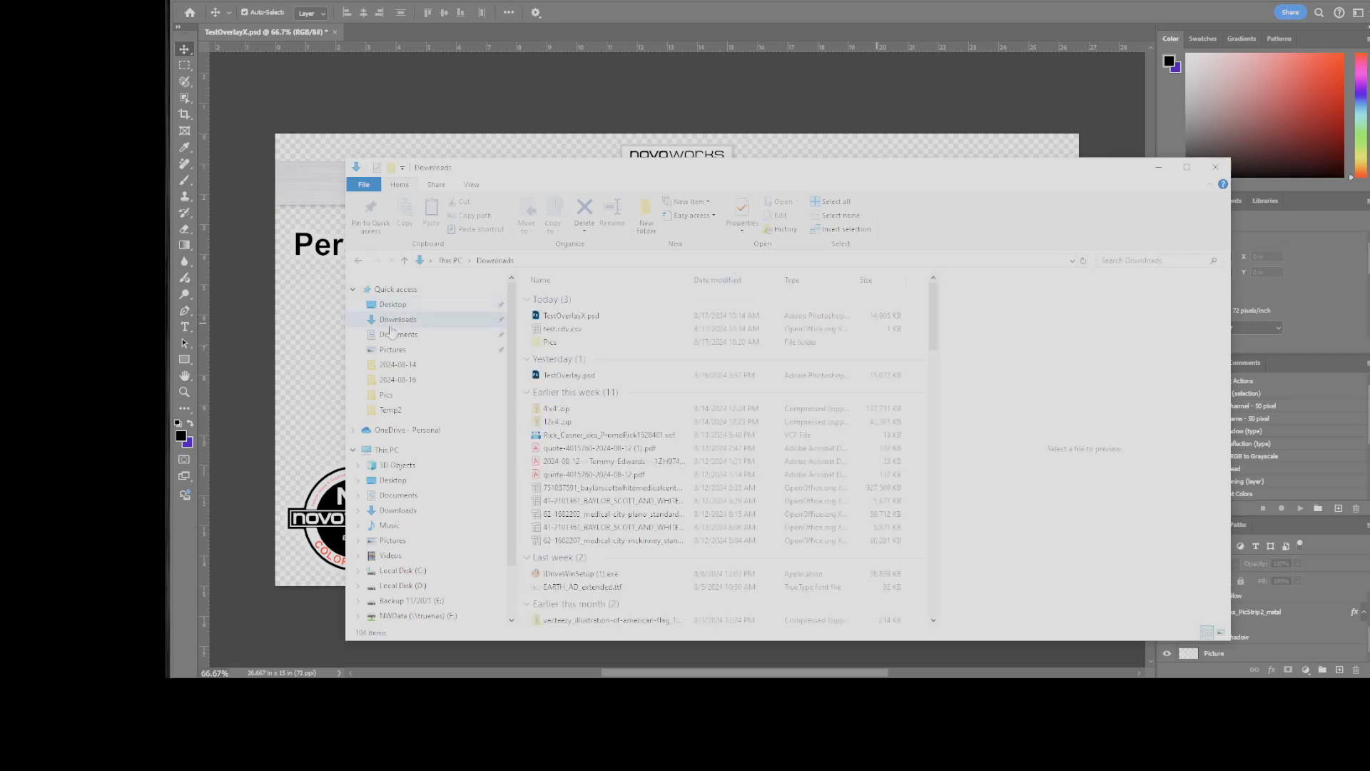
double_click(575, 347)
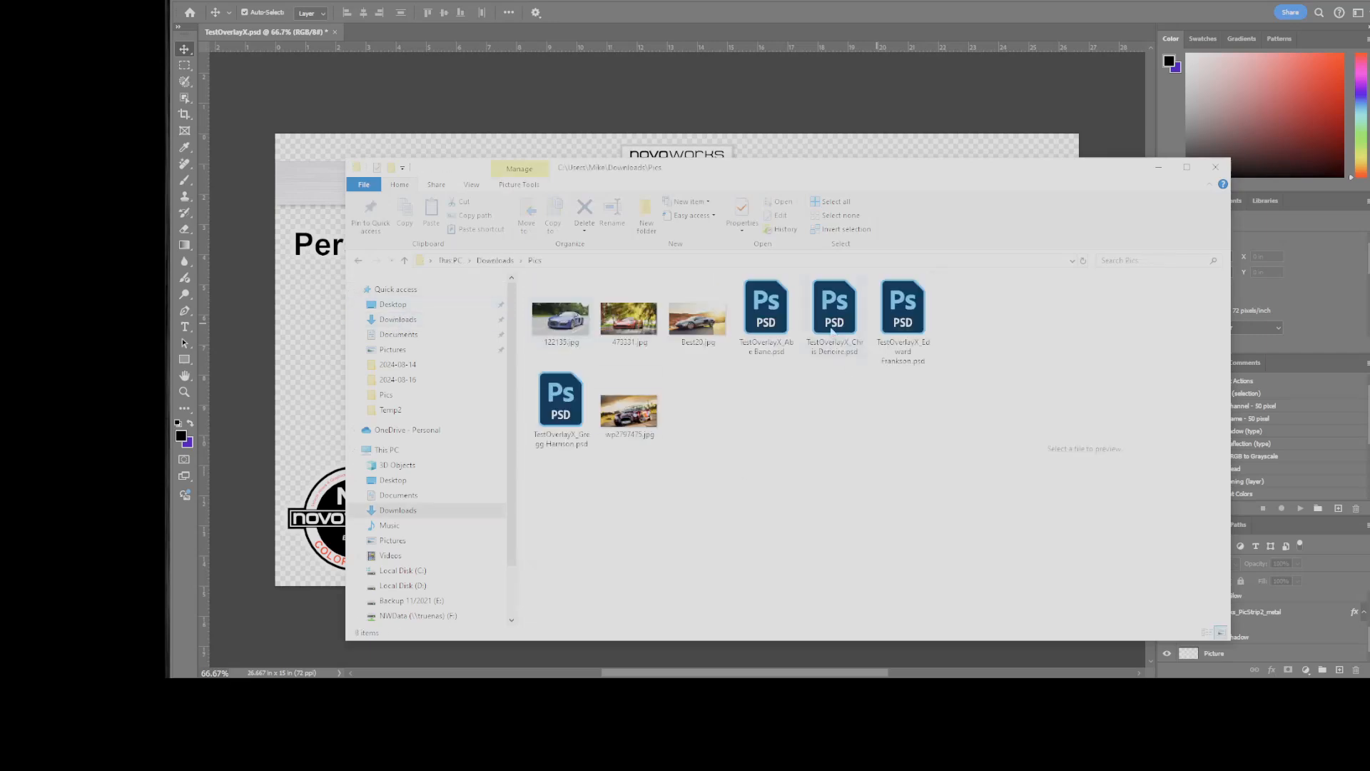
click(767, 324)
click(821, 321)
click(560, 405)
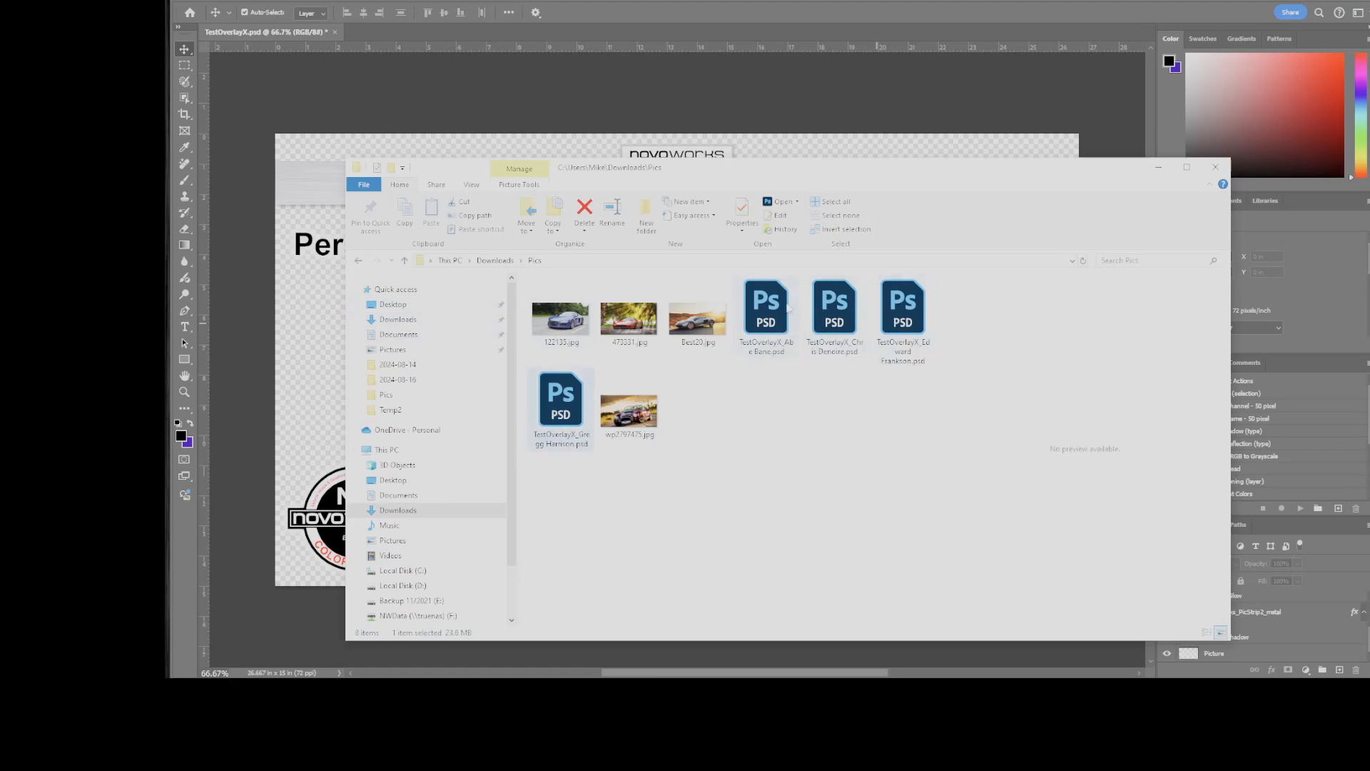
click(788, 307)
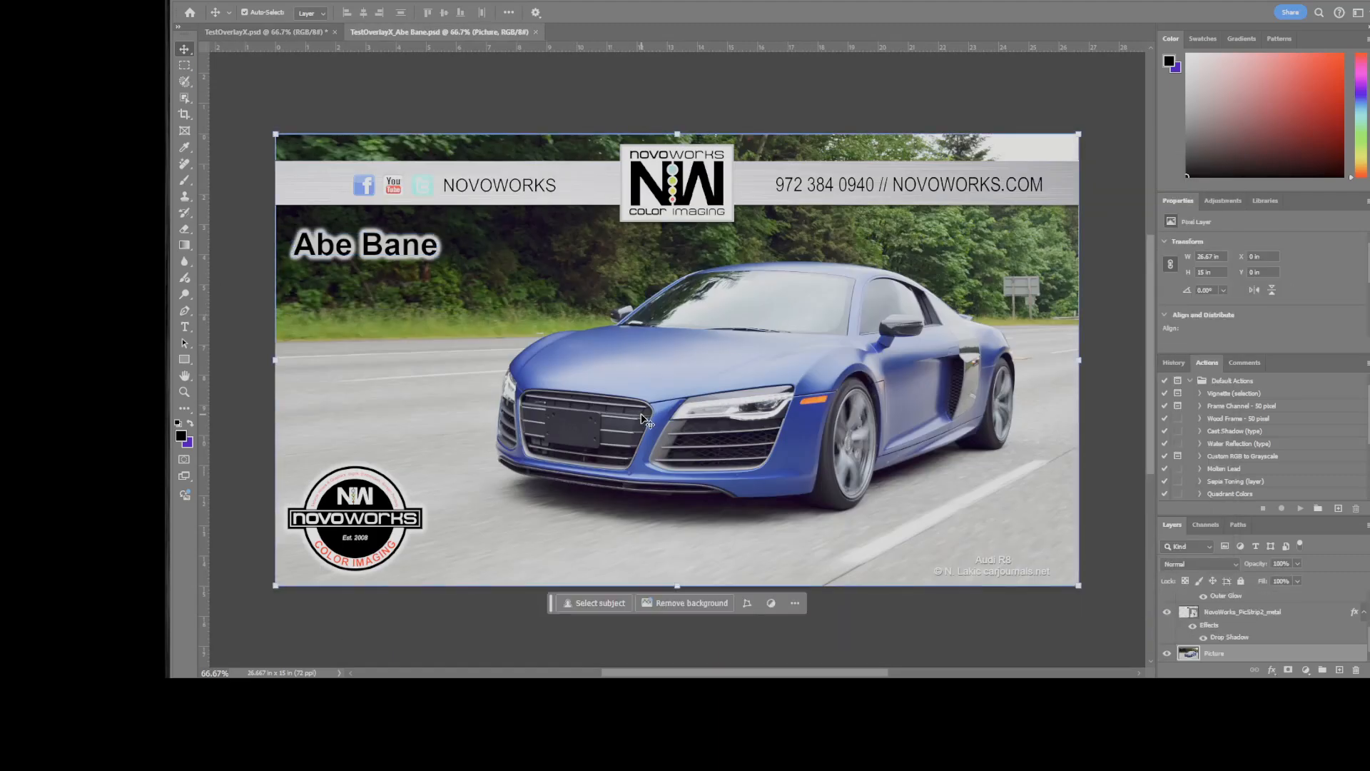
key(ctrl+w)
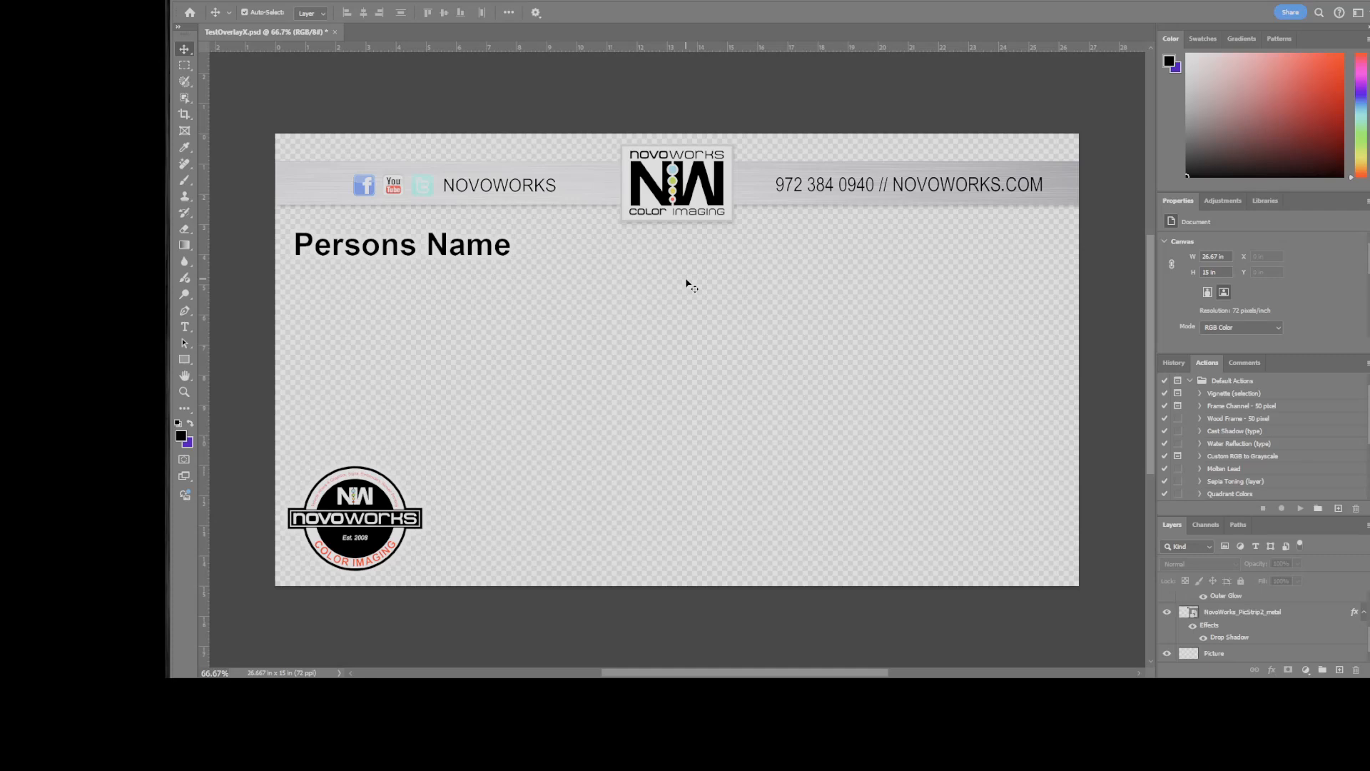
Step: Add the four exported TestOverlayX PSD files from the Pics folder as source files for a multi-page PDF presentation
click(205, 3)
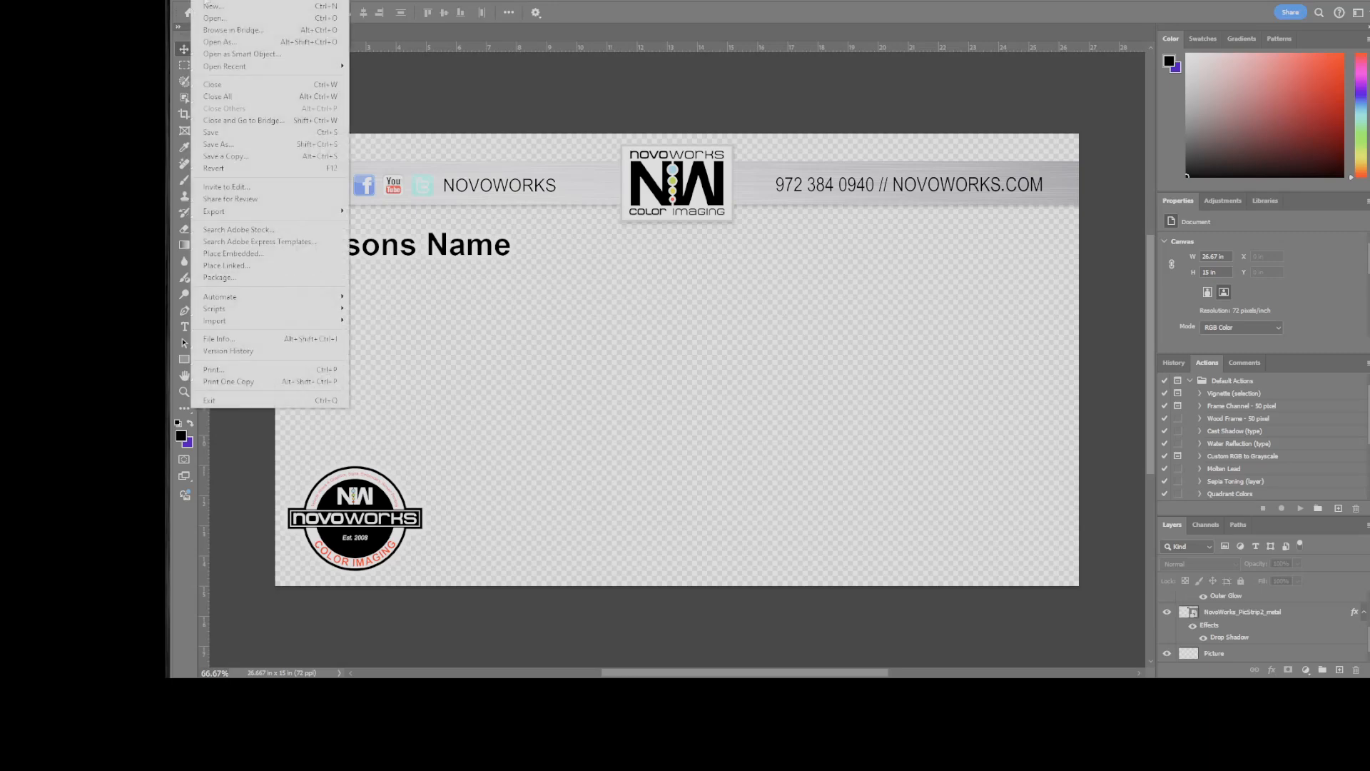
mouse_move(221, 298)
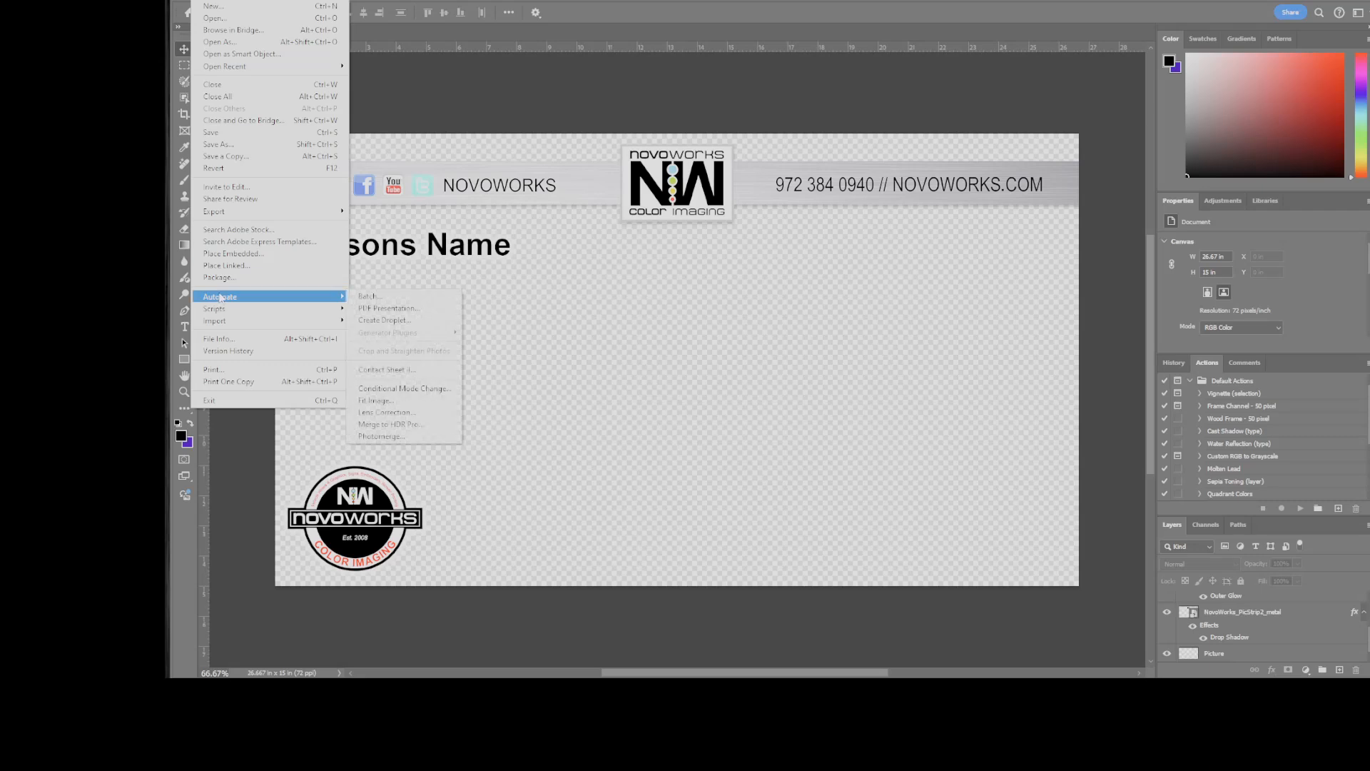
click(369, 308)
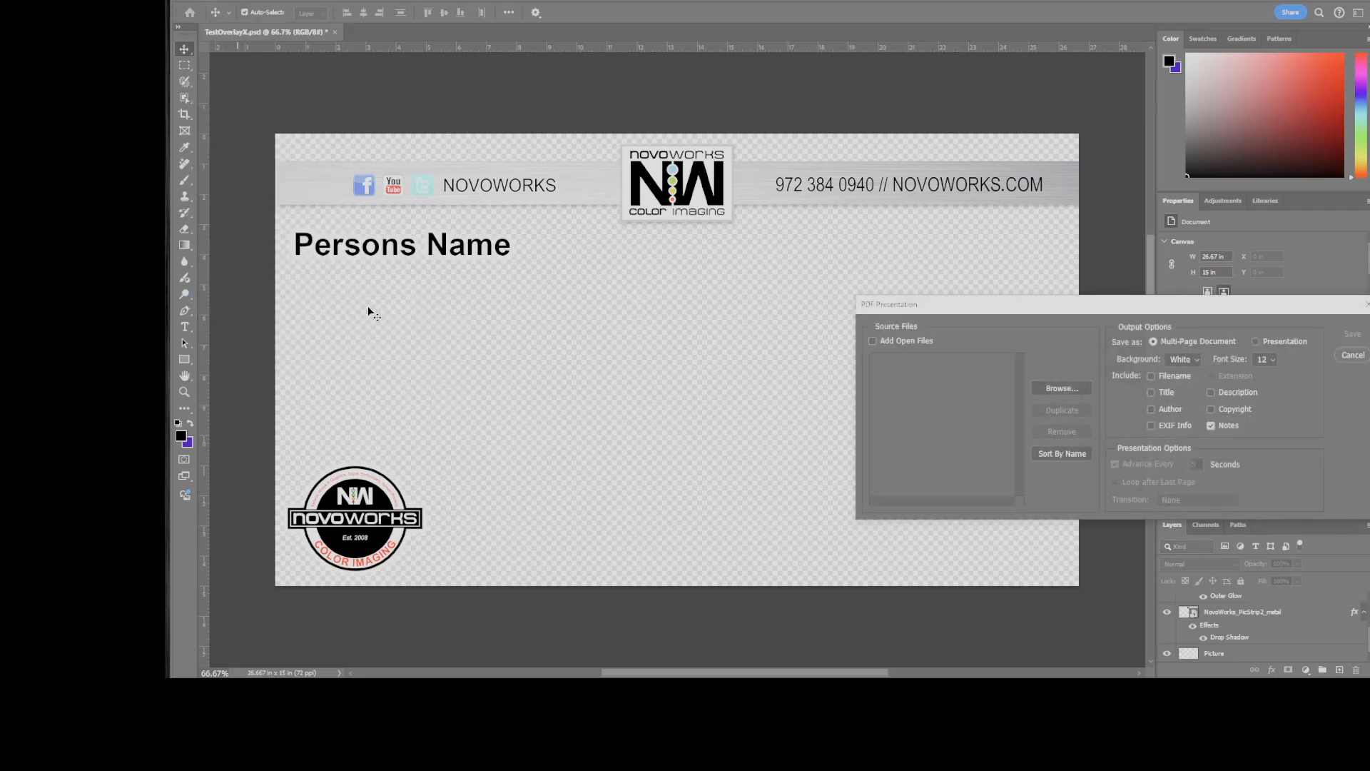
drag(1057, 309, 747, 305)
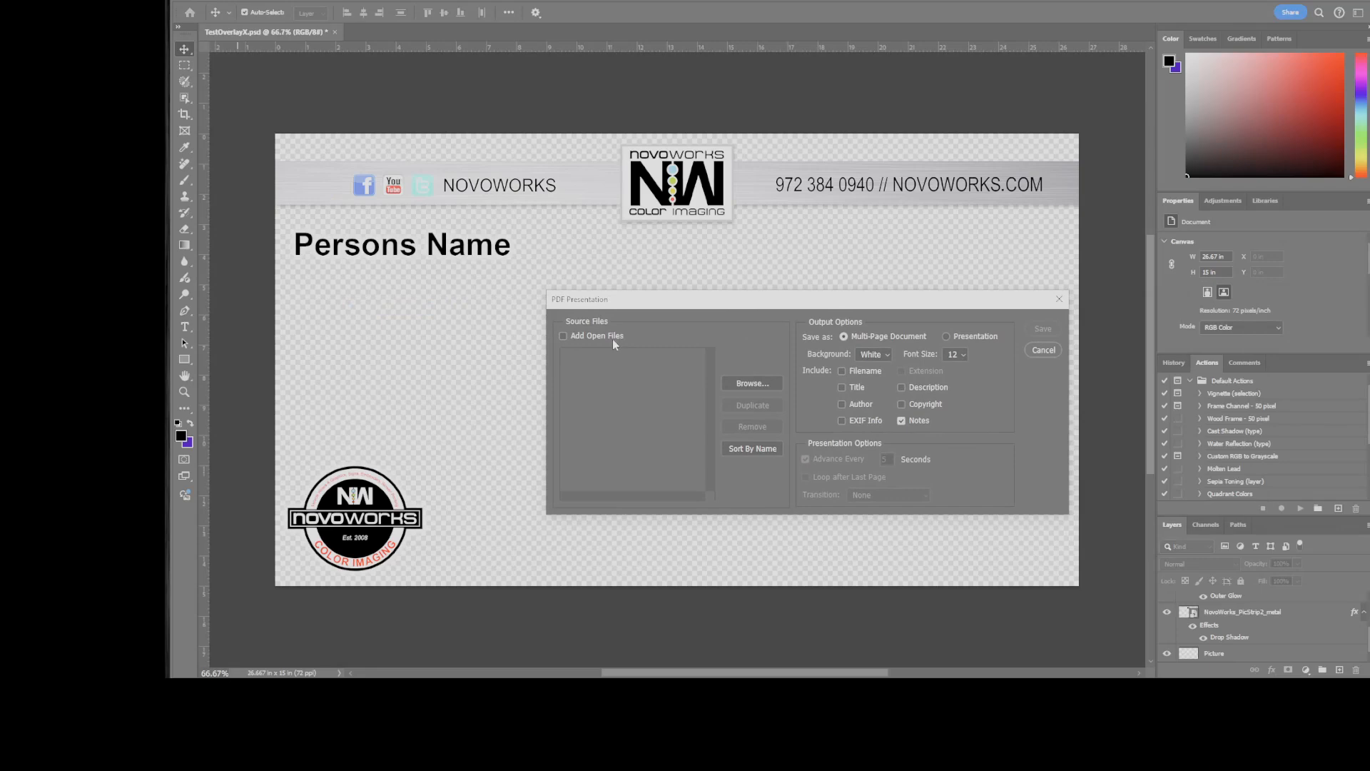
click(753, 384)
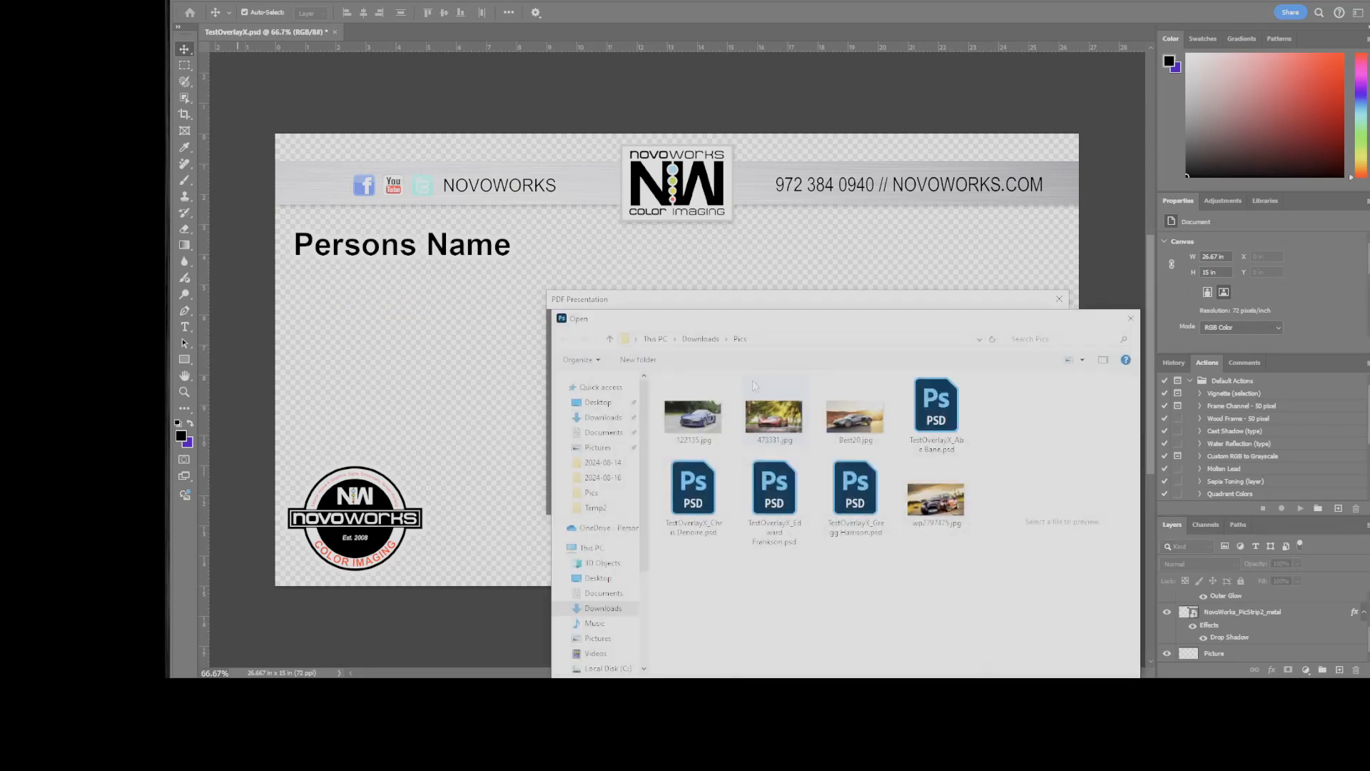
shift+click(871, 485)
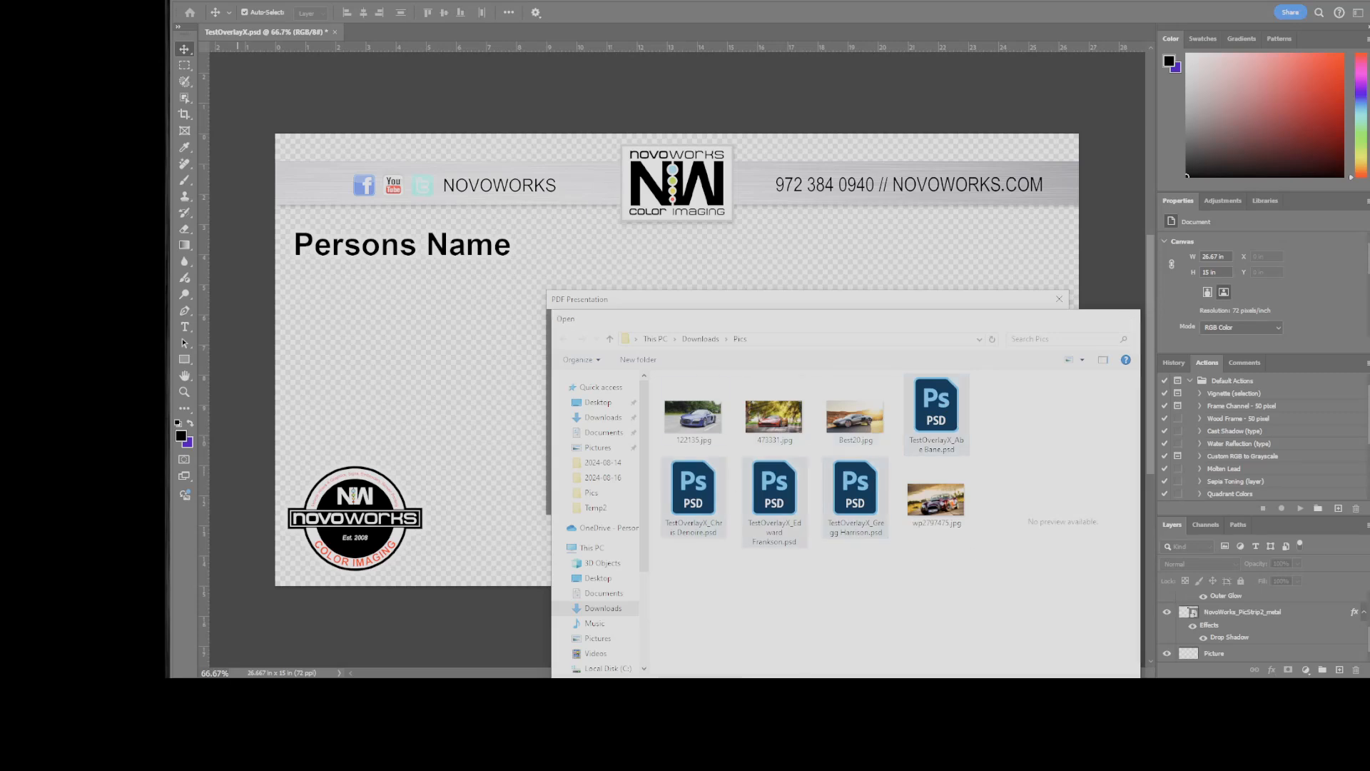
key(Return)
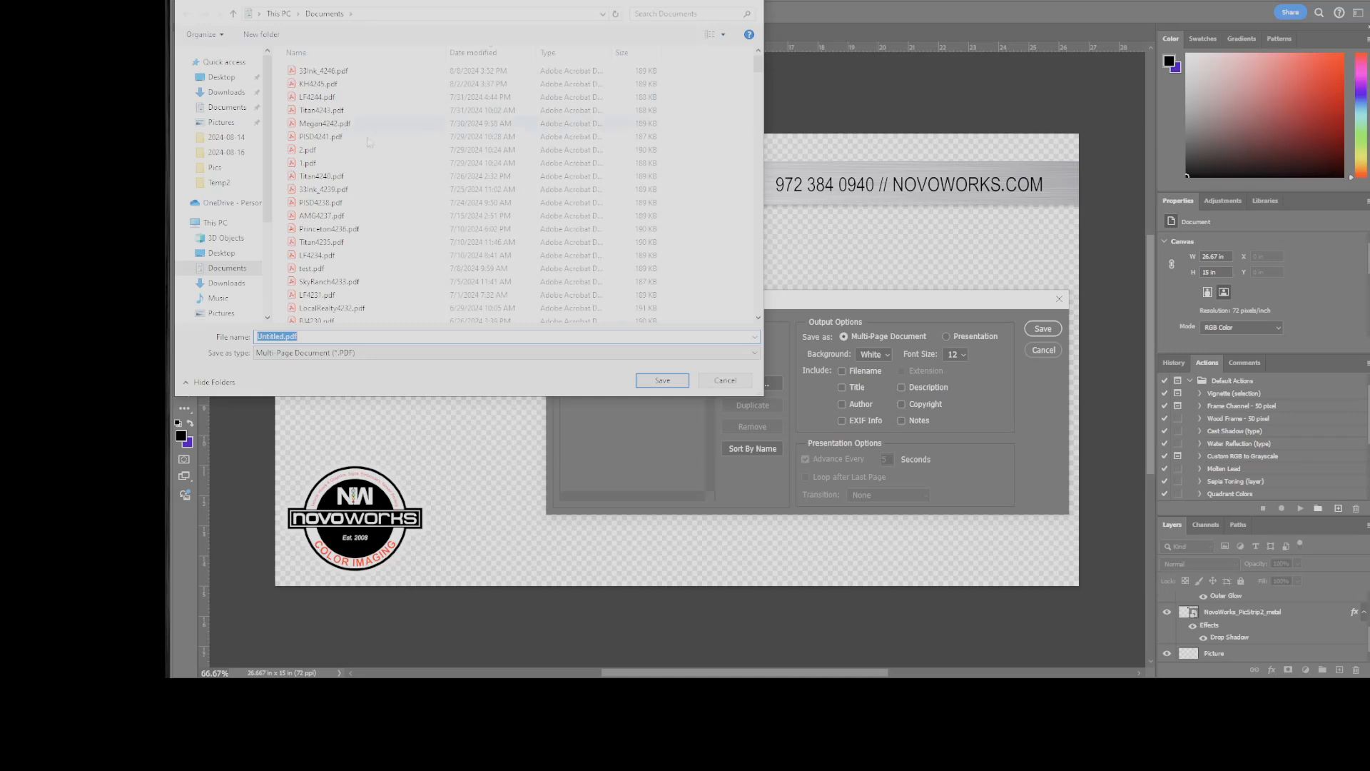
Step: Save the multi-page PDF as Untitled.pdf in Downloads\Pics, using the High Quality Print preset with Acrobat 5 (PDF 1.4) compatibility
click(221, 92)
double_click(311, 89)
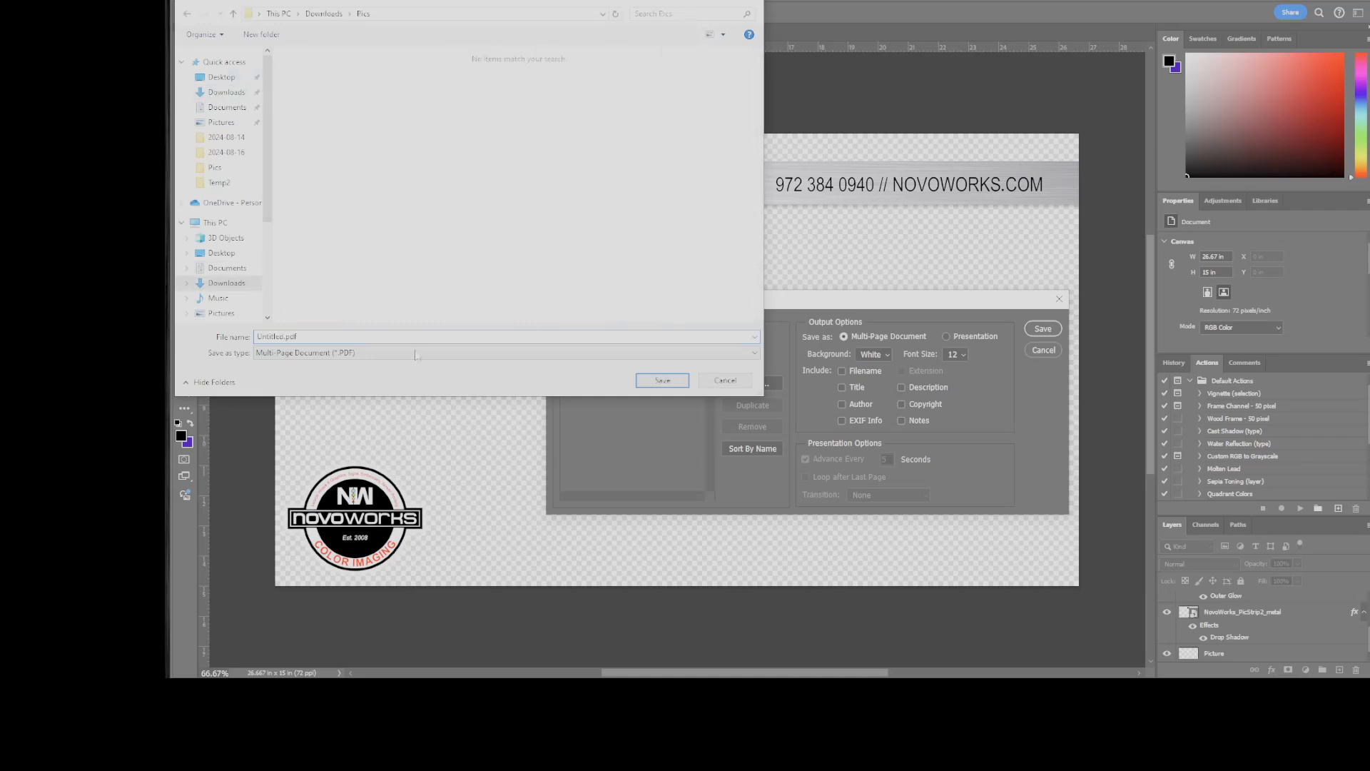
click(662, 381)
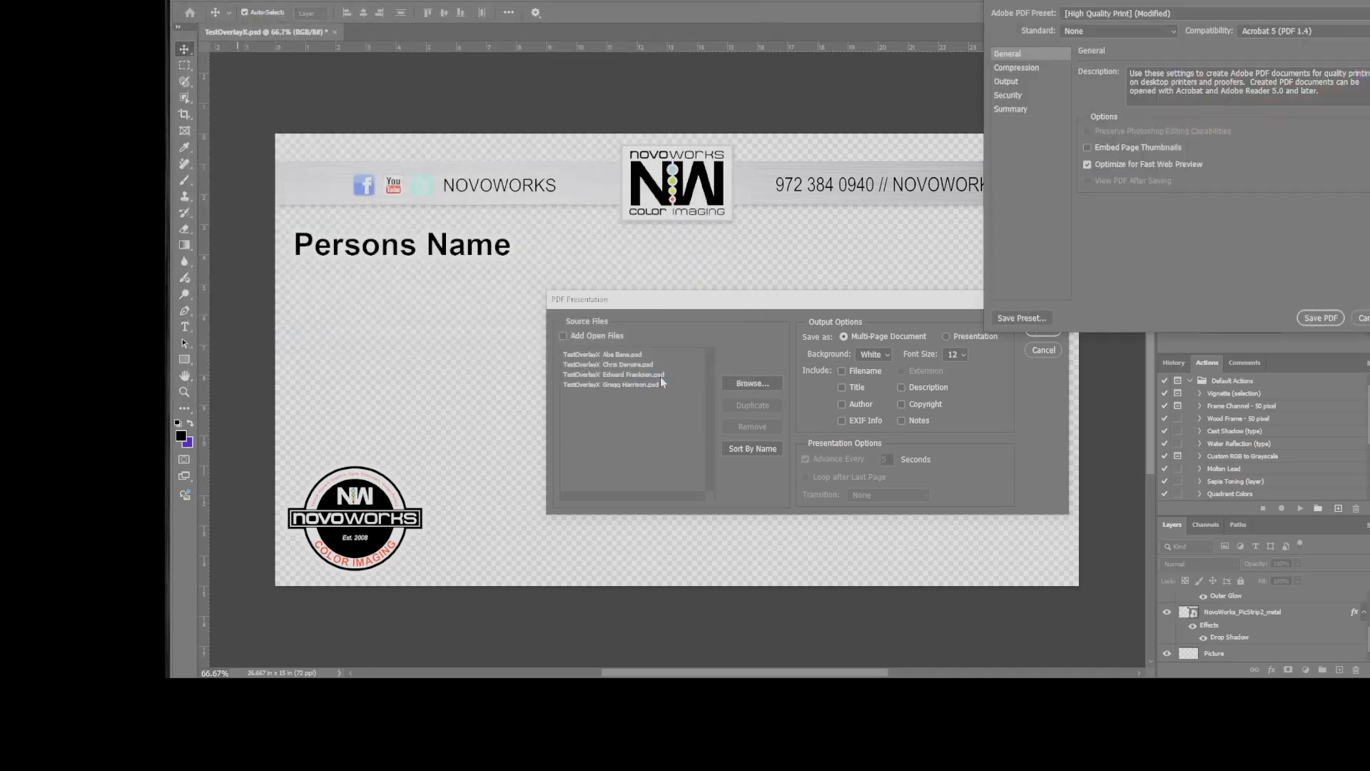
drag(1270, 1, 858, 242)
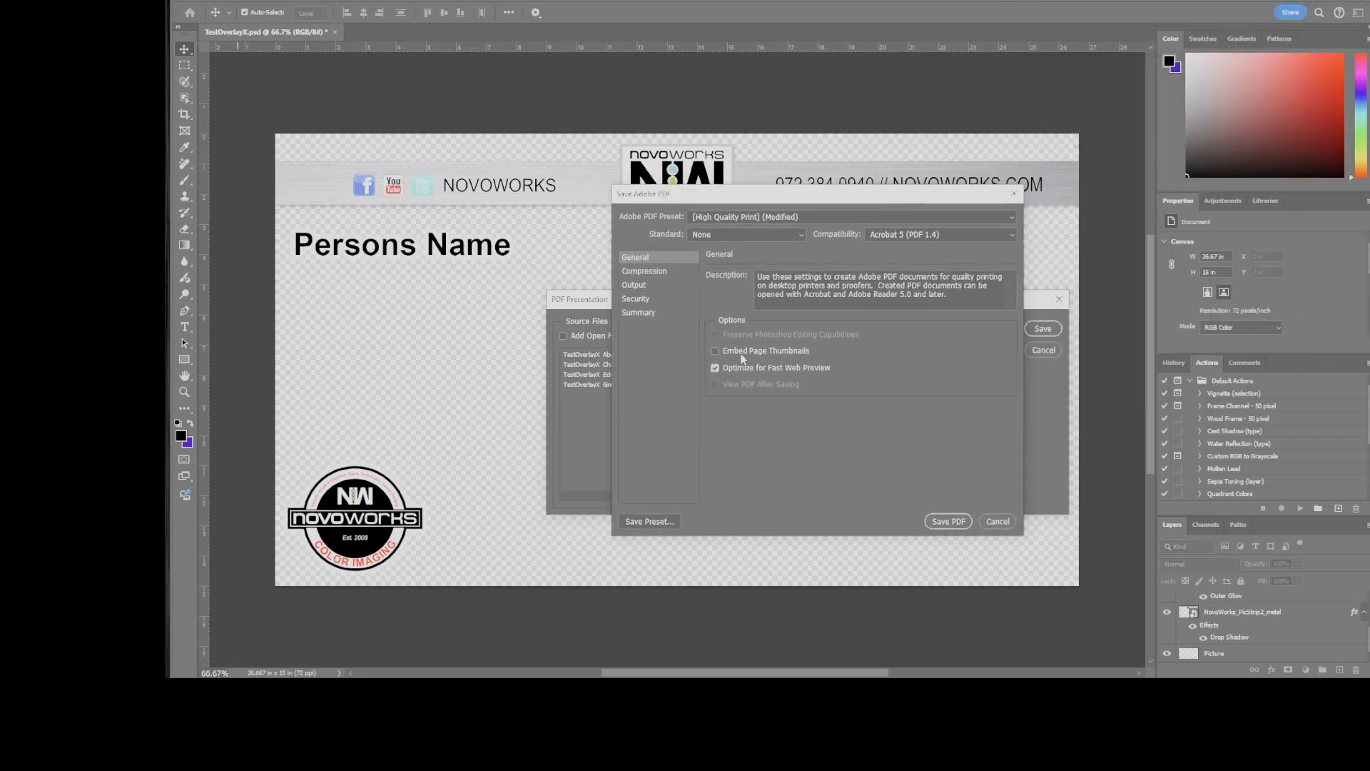
click(948, 522)
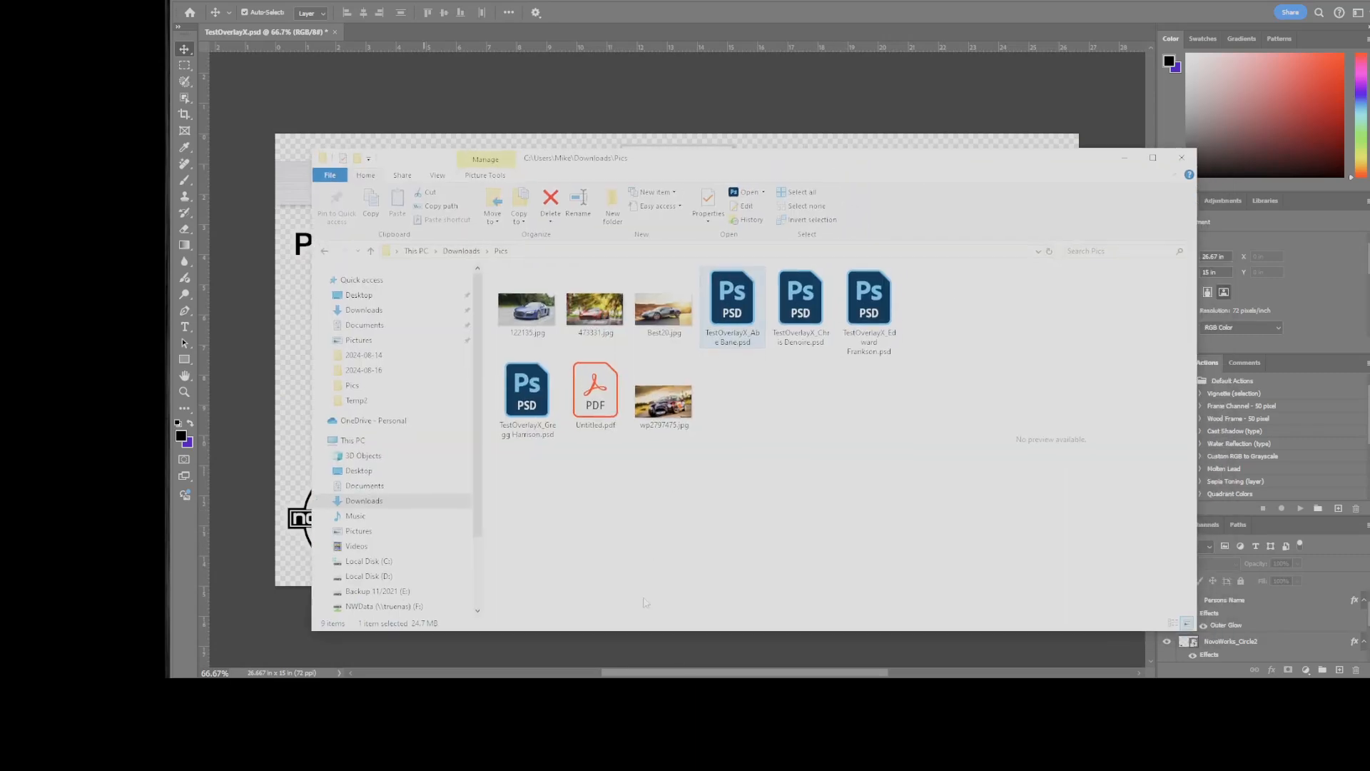
Step: Switch to File Explorer, preview Untitled.pdf in the Pics folder and open it in Acrobat
click(596, 396)
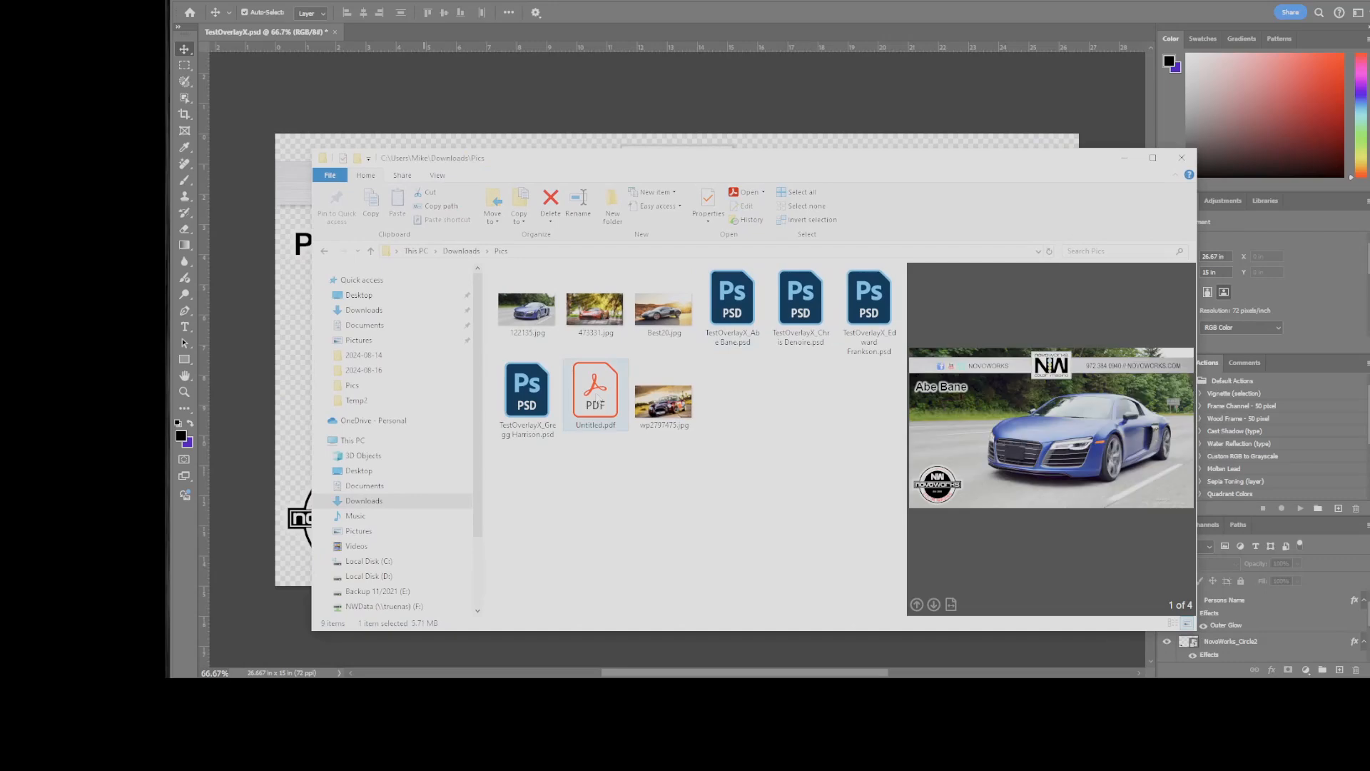
double_click(596, 396)
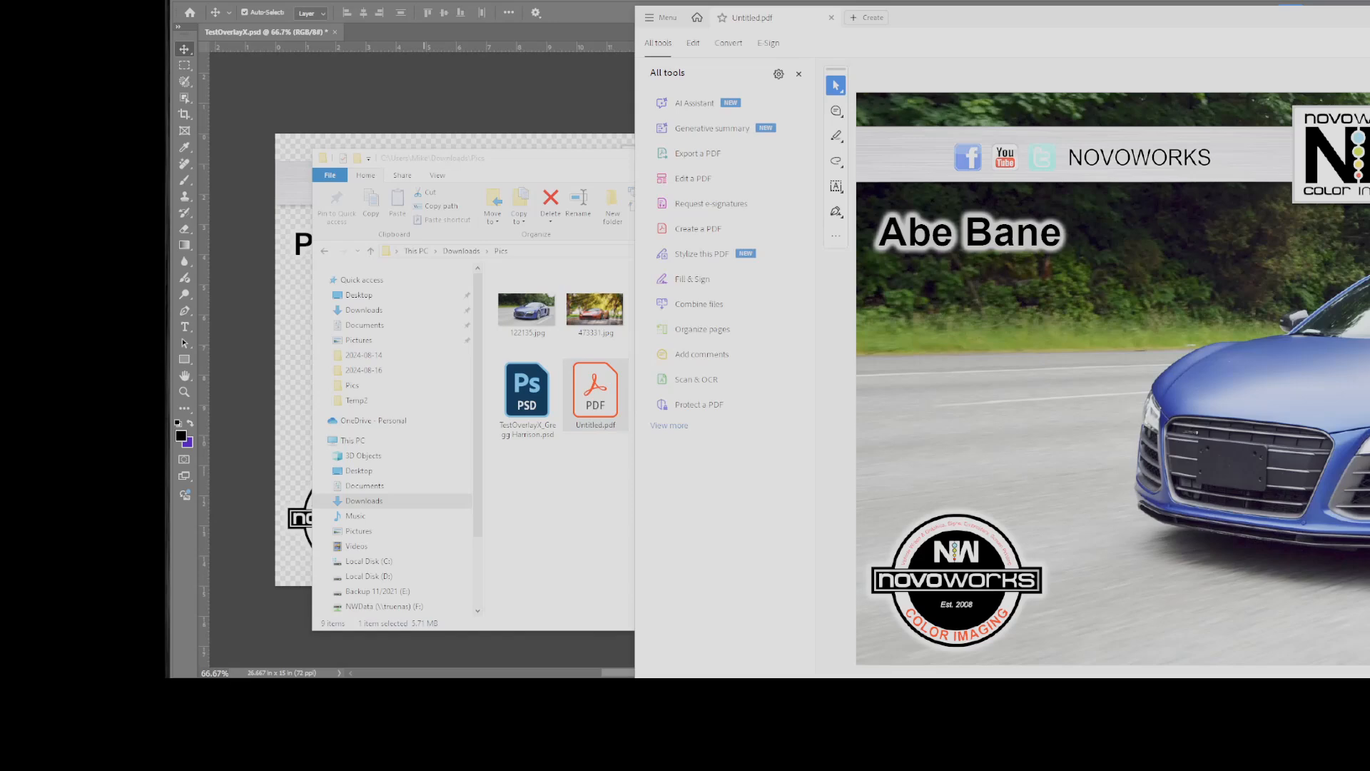
key(alt+F4)
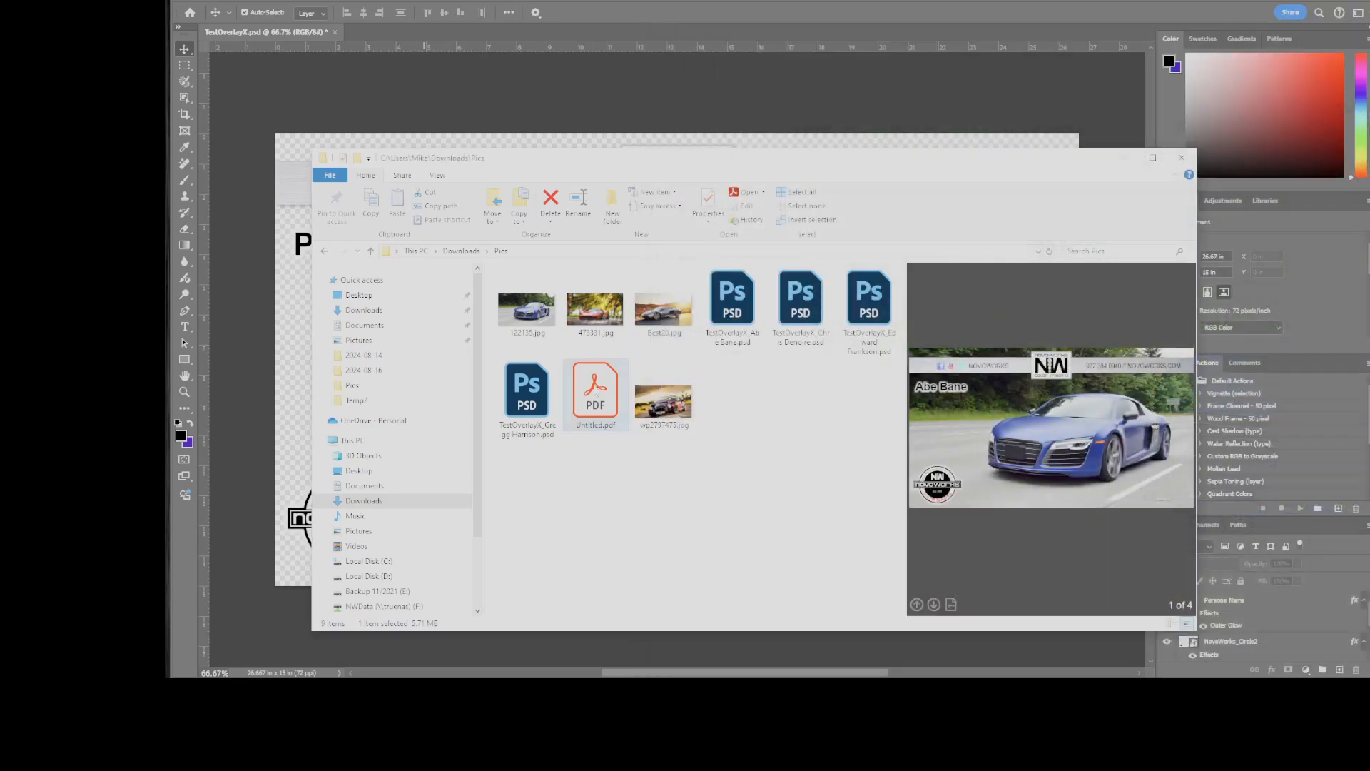
key(Return)
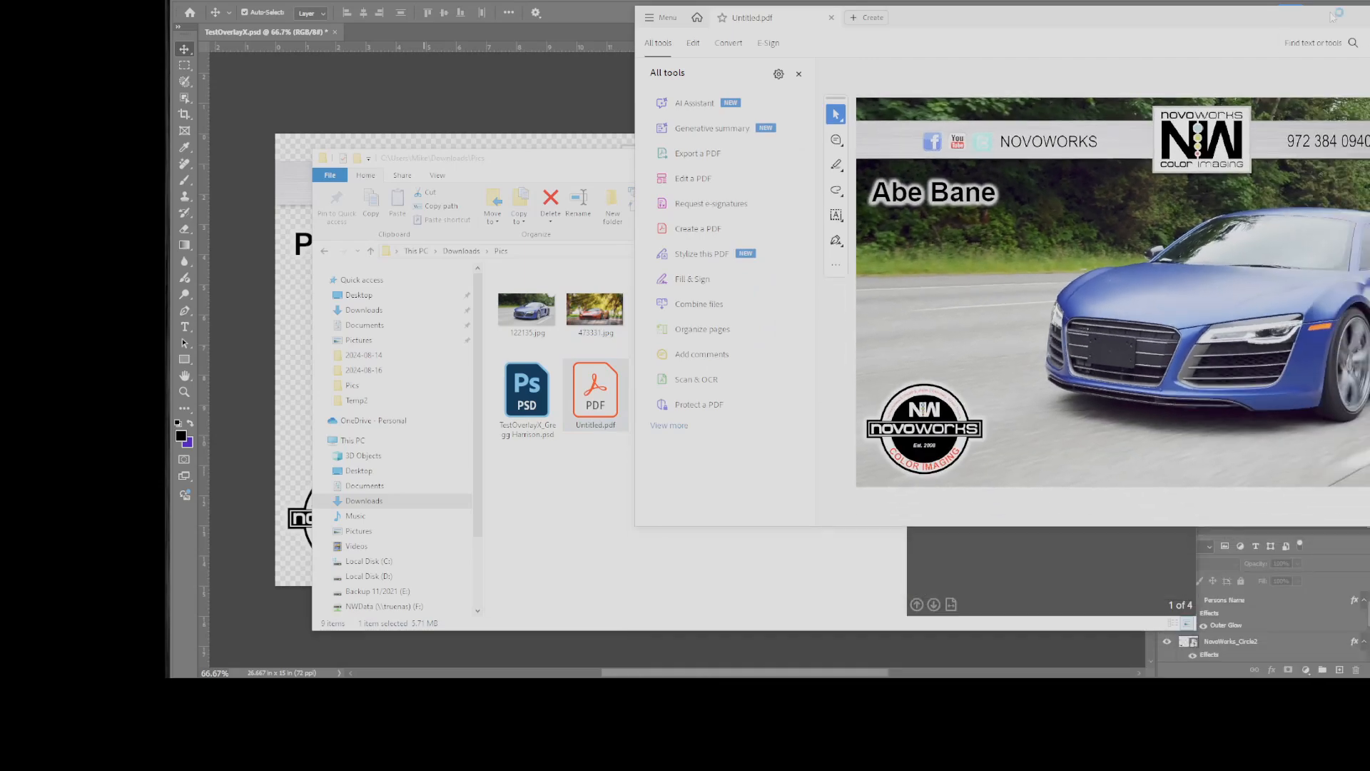
Step: Check the name and picture on each page of Untitled.pdf, and close the PDF and the Pics folder to return to Photoshop
drag(1172, 17, 975, 117)
scroll(1034, 414, down, 2)
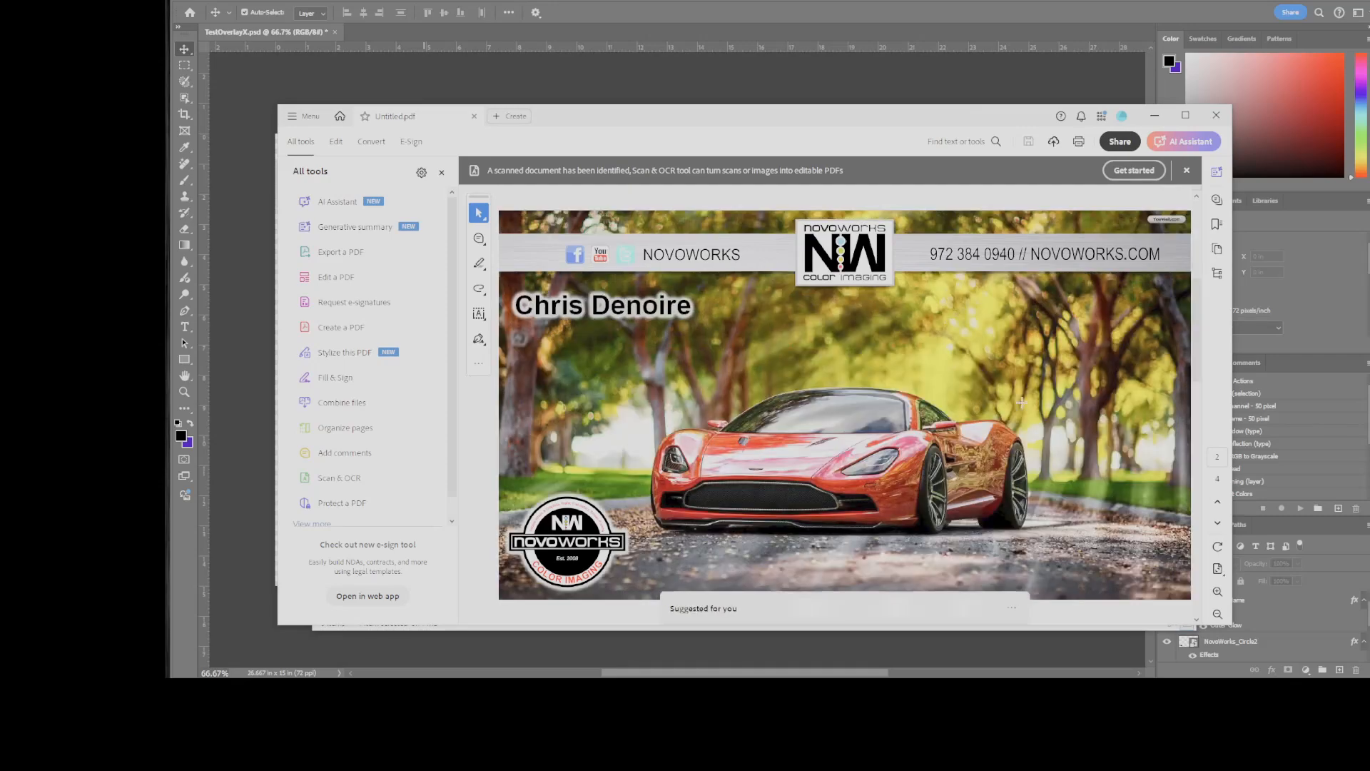
scroll(1034, 414, down, 1)
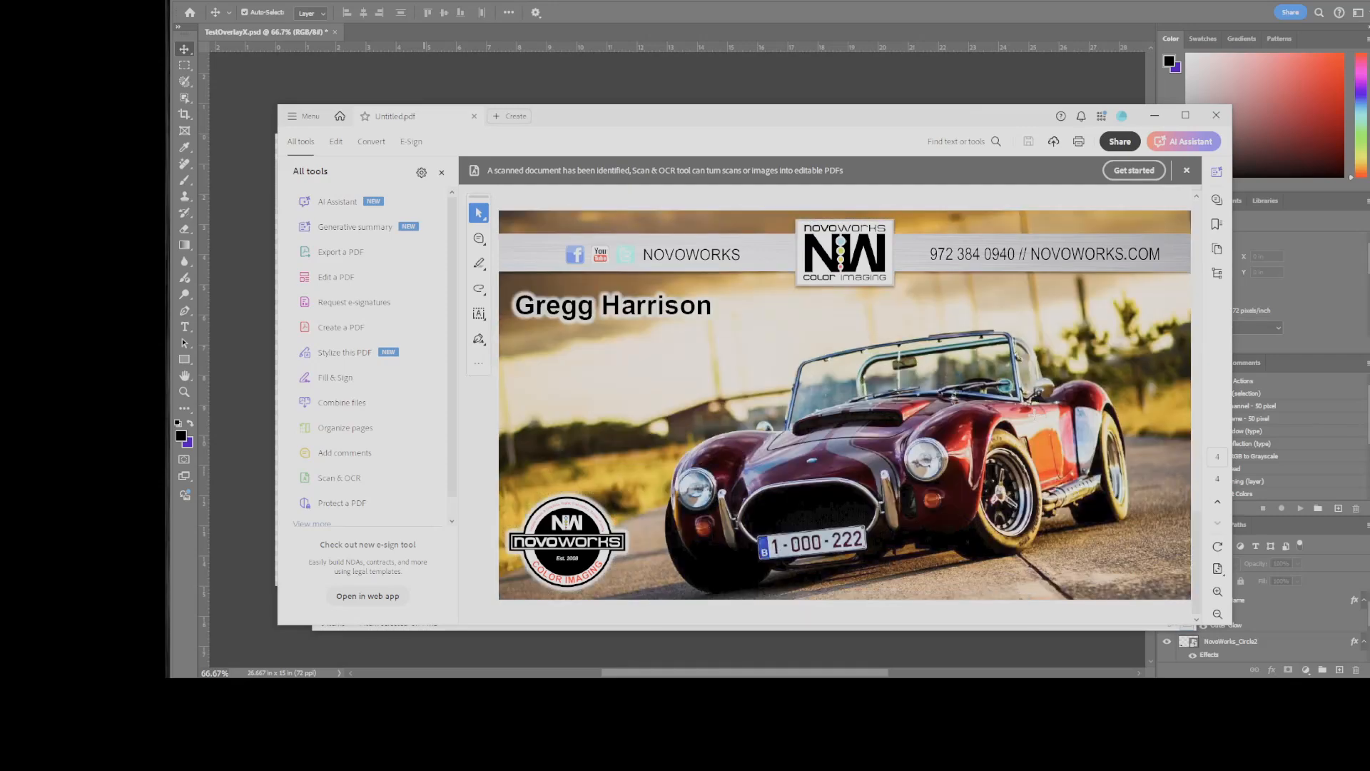
scroll(1034, 414, up, 2)
scroll(1035, 414, up, 1)
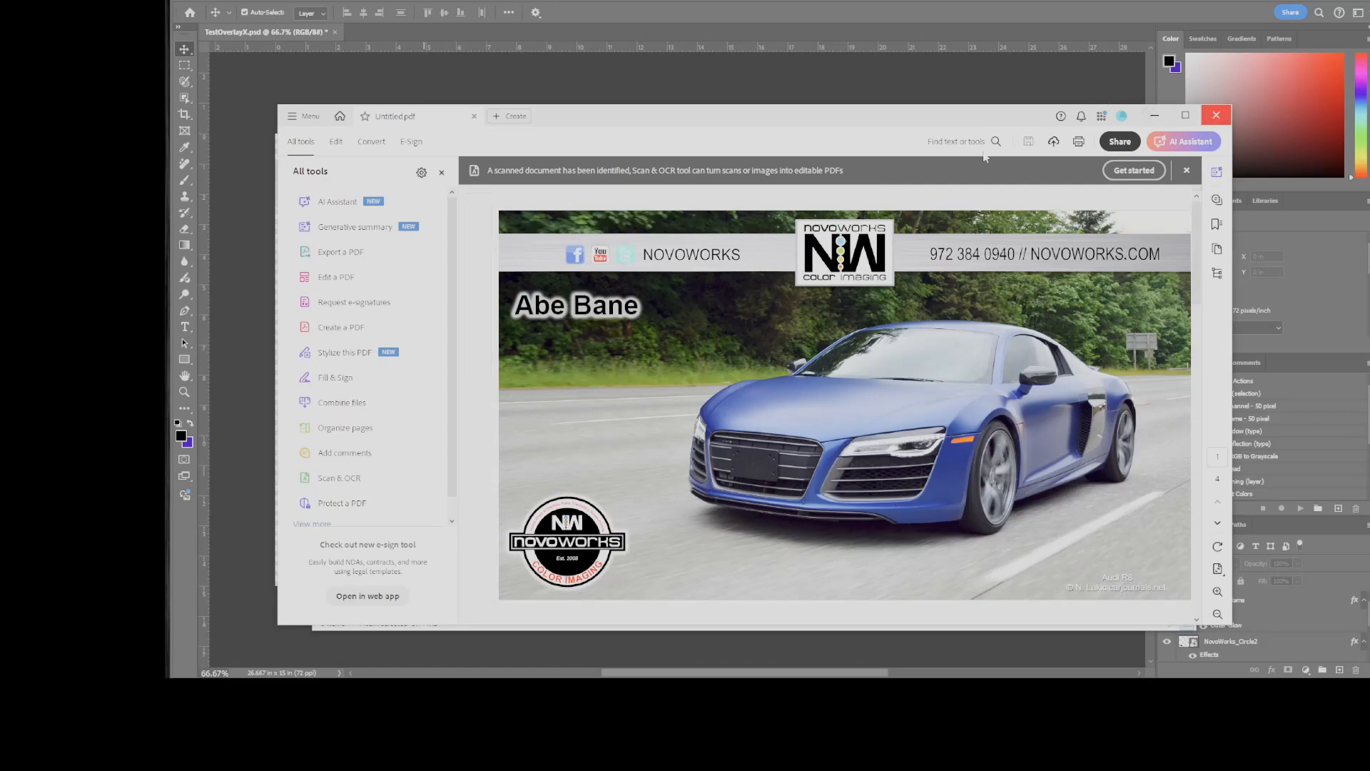
click(1216, 115)
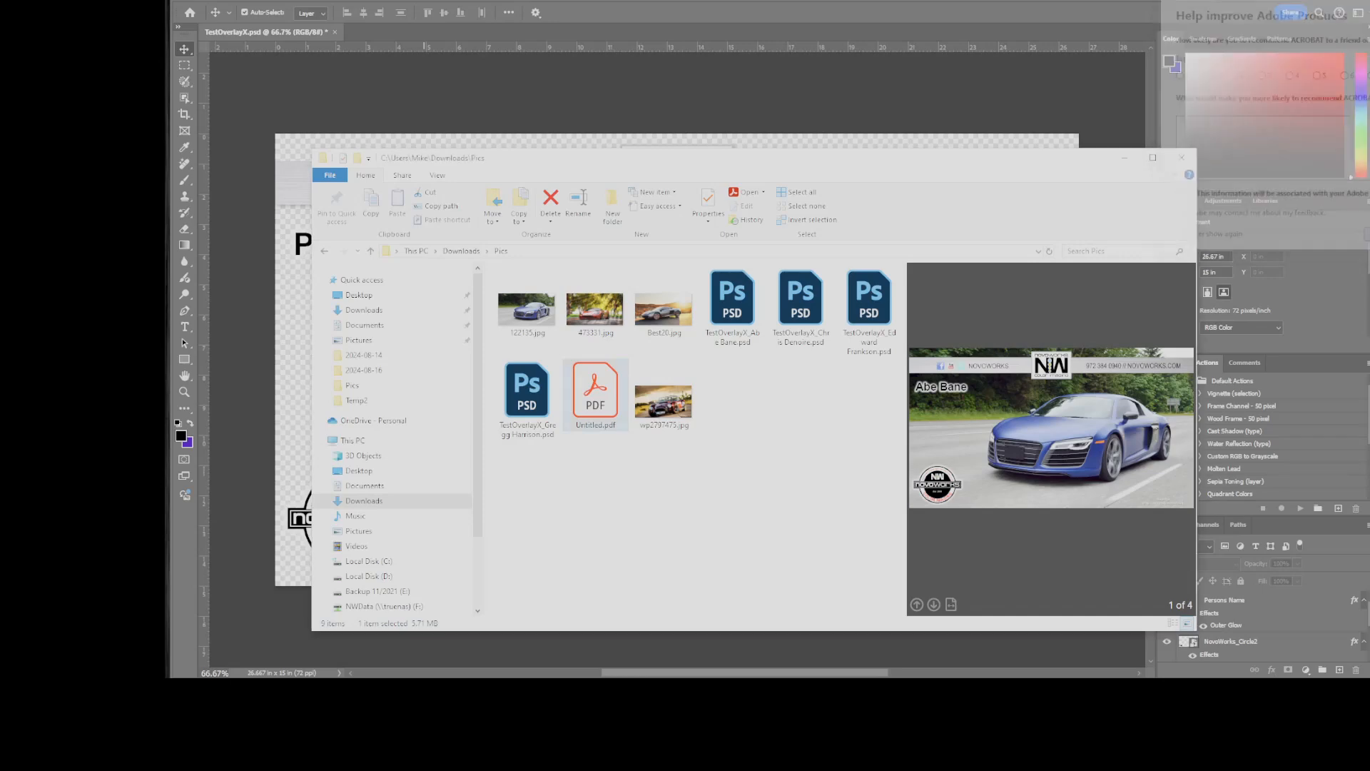
click(1182, 157)
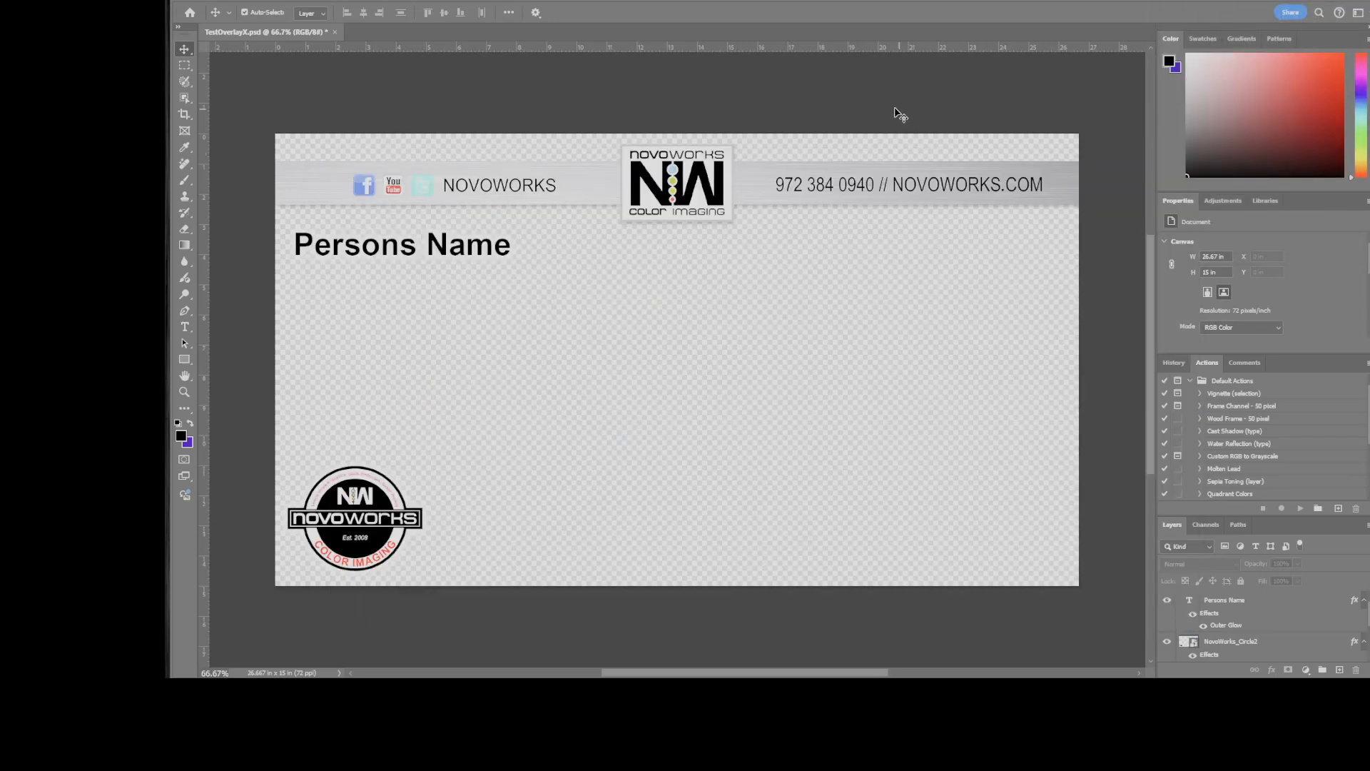